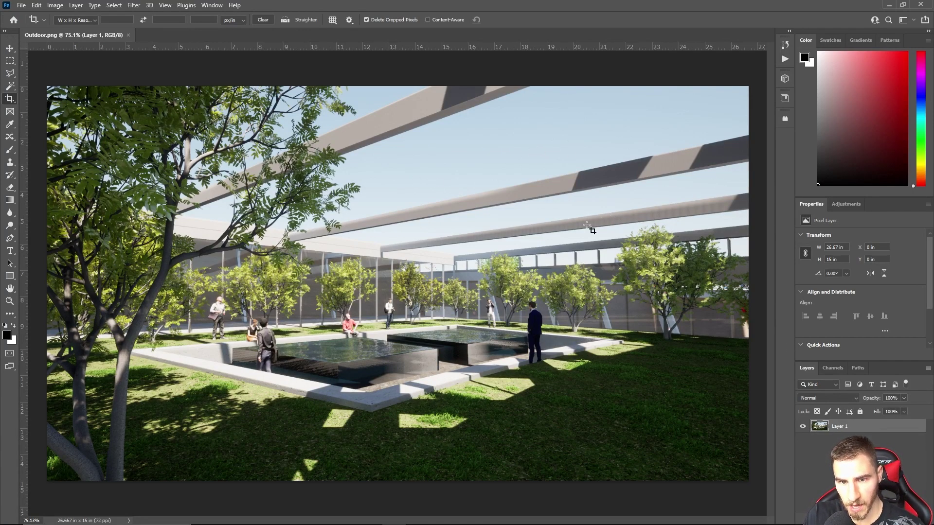
Try selecting the sky areas between the roof beams with the Magic Wand, and clear the selection
key(v)
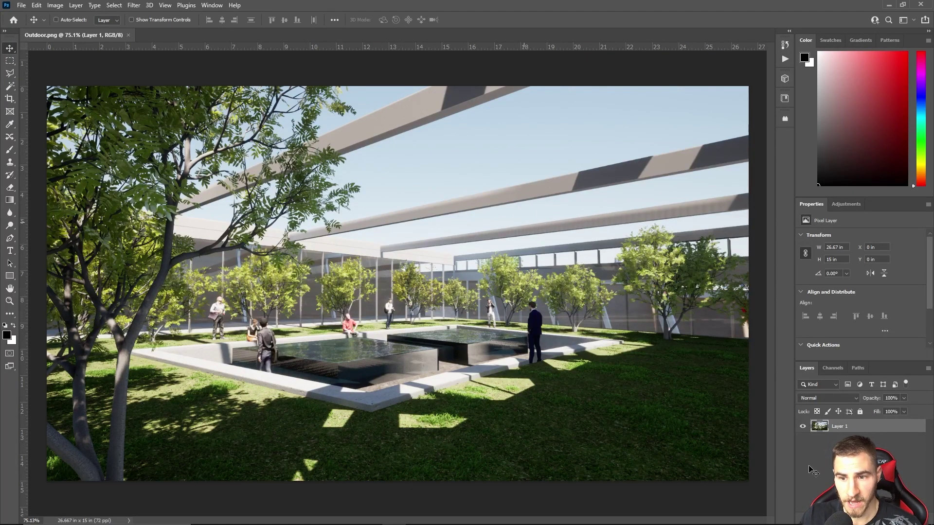
key(w)
click(503, 146)
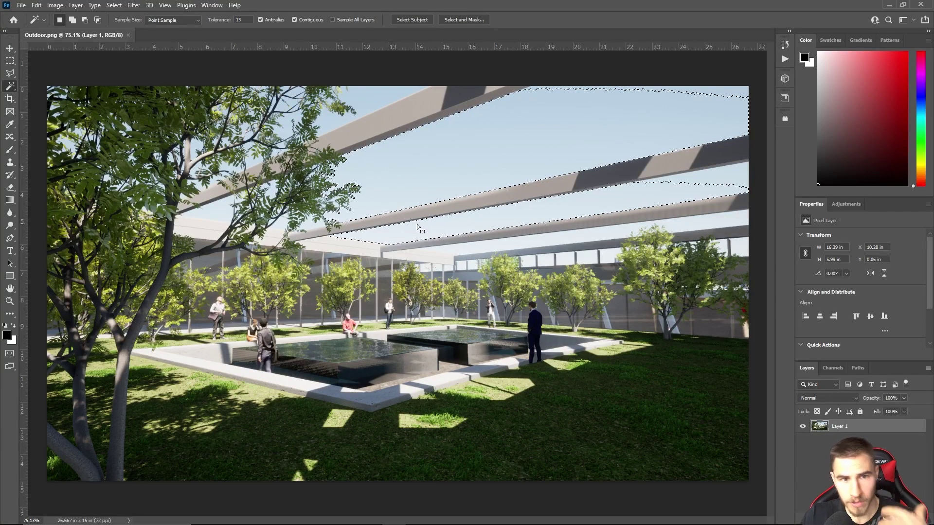
shift+click(443, 224)
key(ctrl+d)
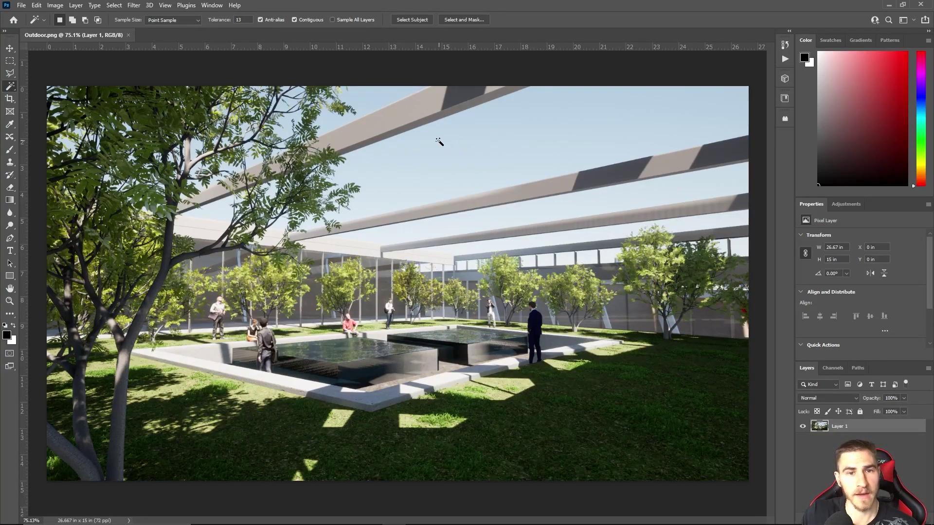
key(v)
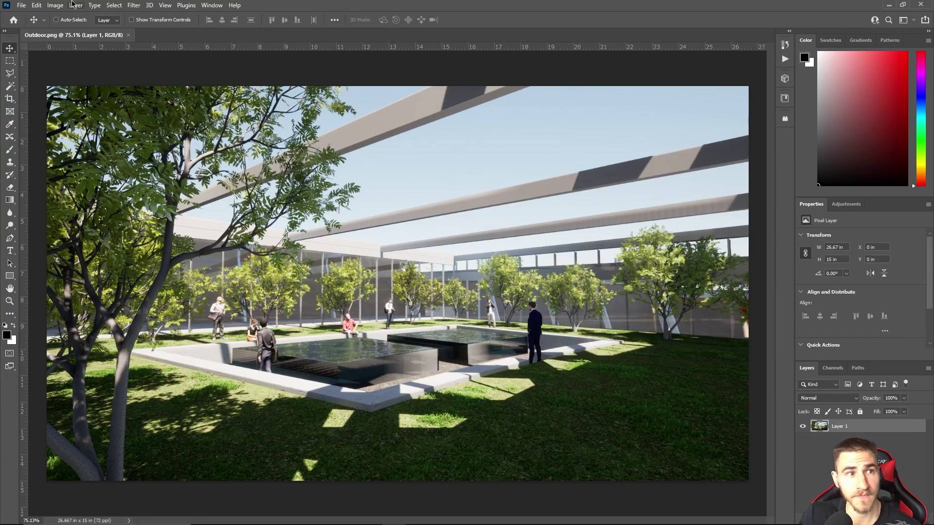
Start Sky Replacement on the outdoor render and move its dialog clear of the pool and sky
click(37, 5)
click(37, 5)
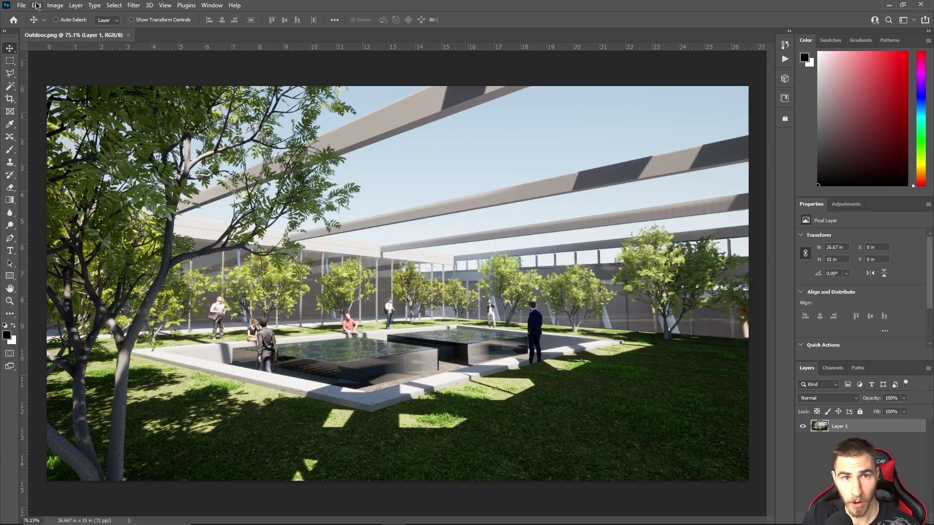
click(37, 6)
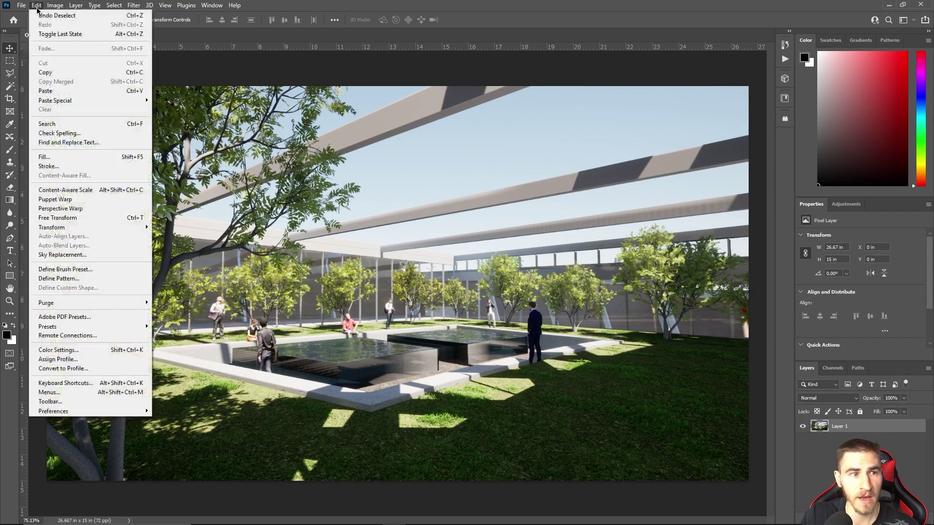
click(73, 256)
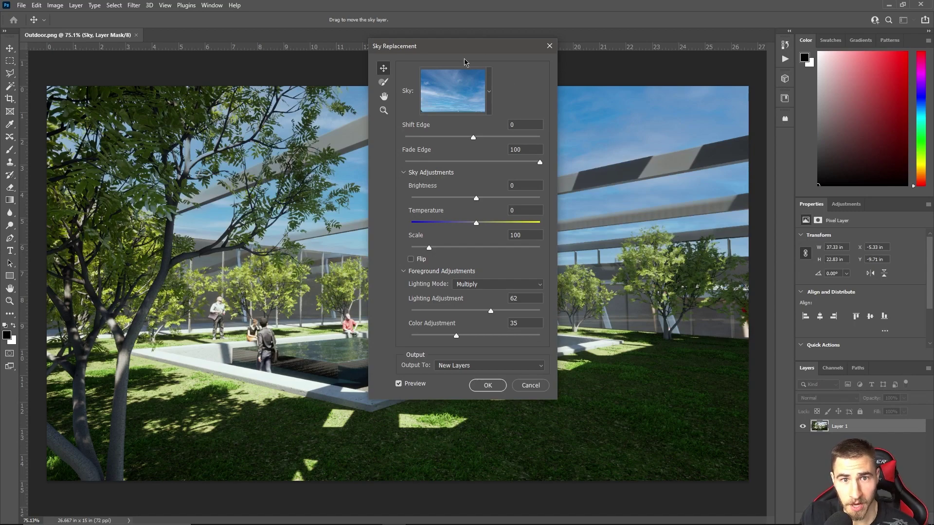
drag(465, 52, 800, 54)
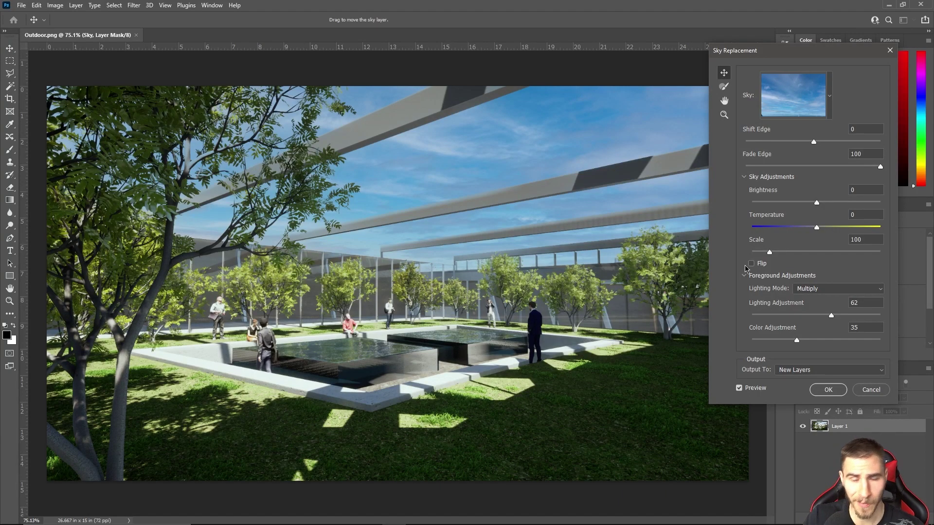
Compare the image with the sky preview off and on, and try shifting the replacement sky behind the beams
click(739, 388)
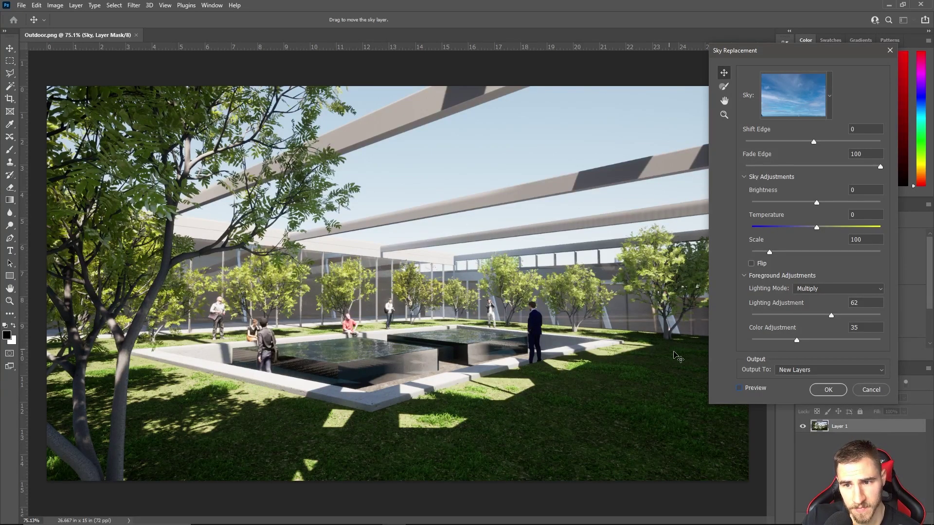
click(739, 388)
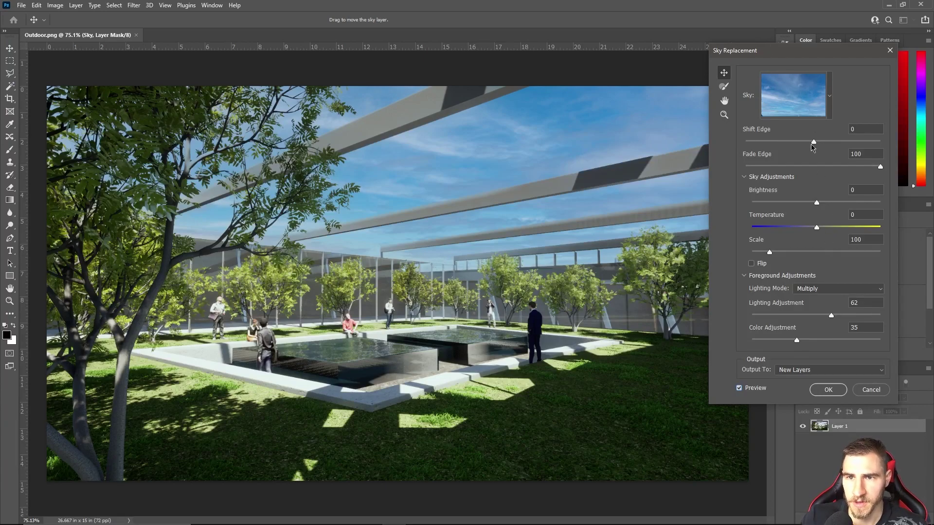
drag(536, 200, 443, 188)
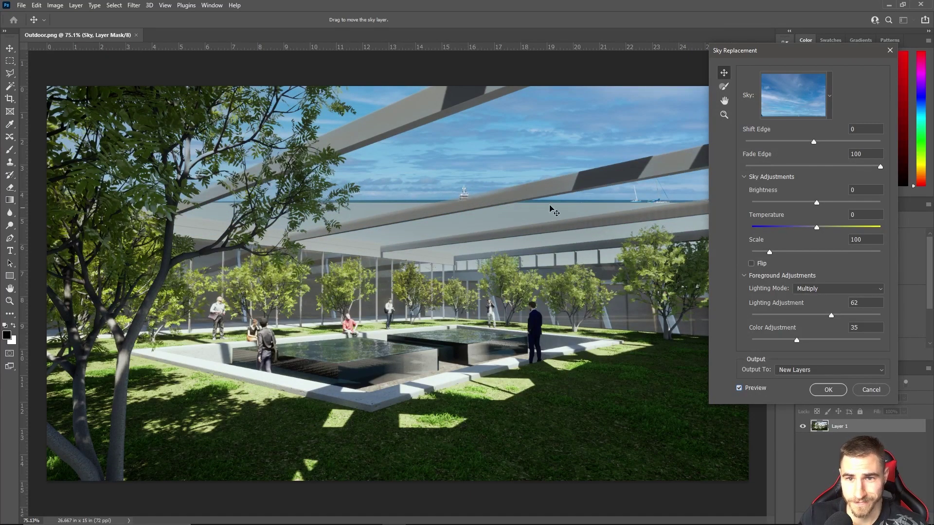
drag(557, 162, 556, 249)
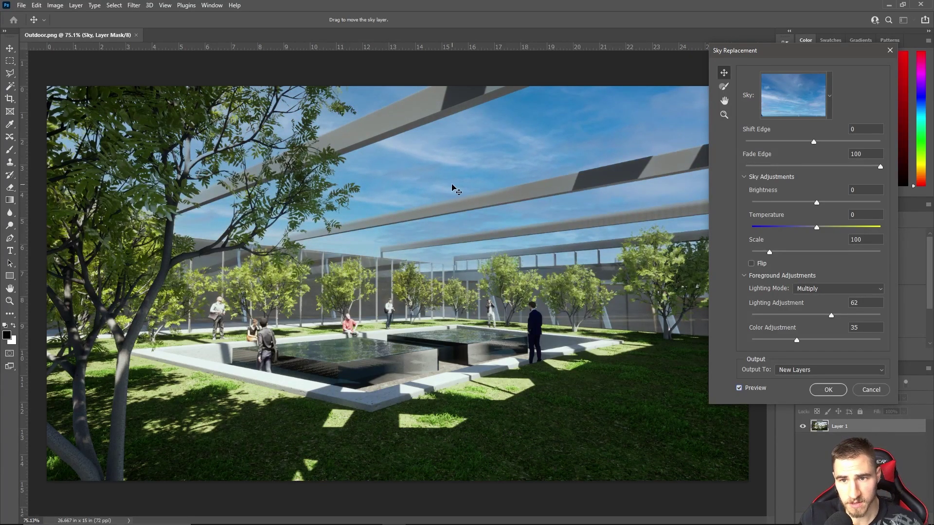
Set the Sky Brush to subtract from the sky, with a brush size of about 59 px and 100% opacity
click(723, 88)
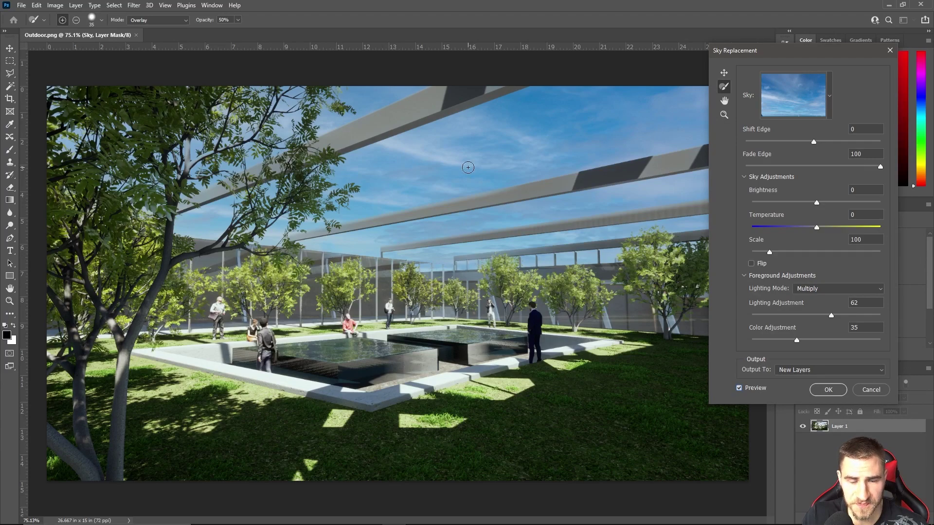
key(alt)
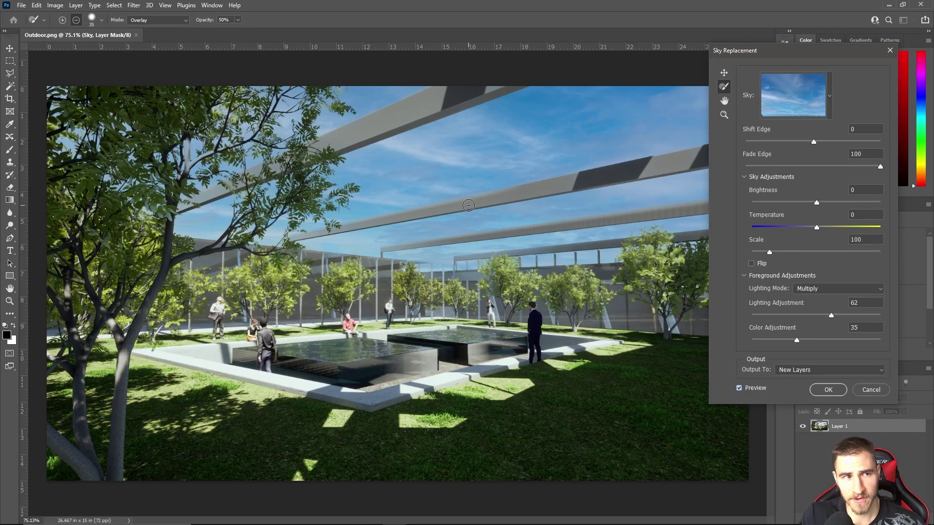
click(77, 23)
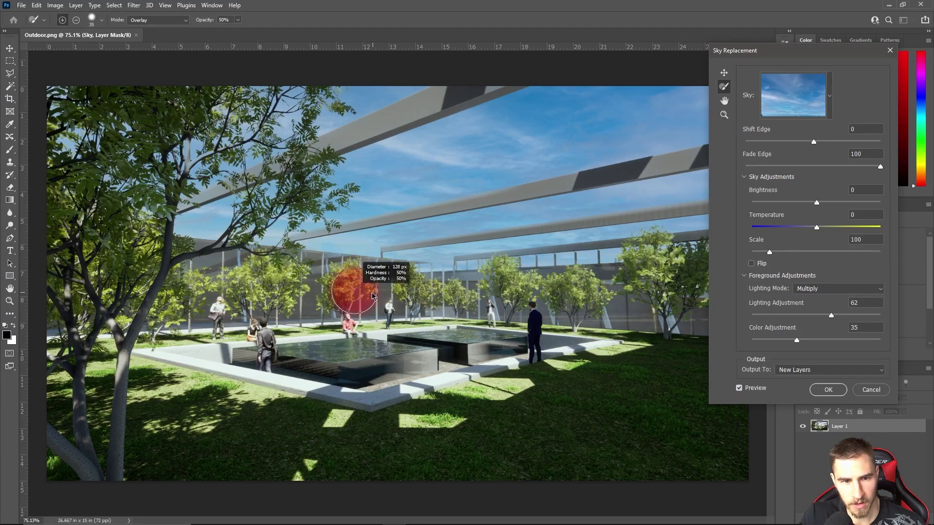
drag(371, 297, 330, 297)
drag(213, 23, 290, 27)
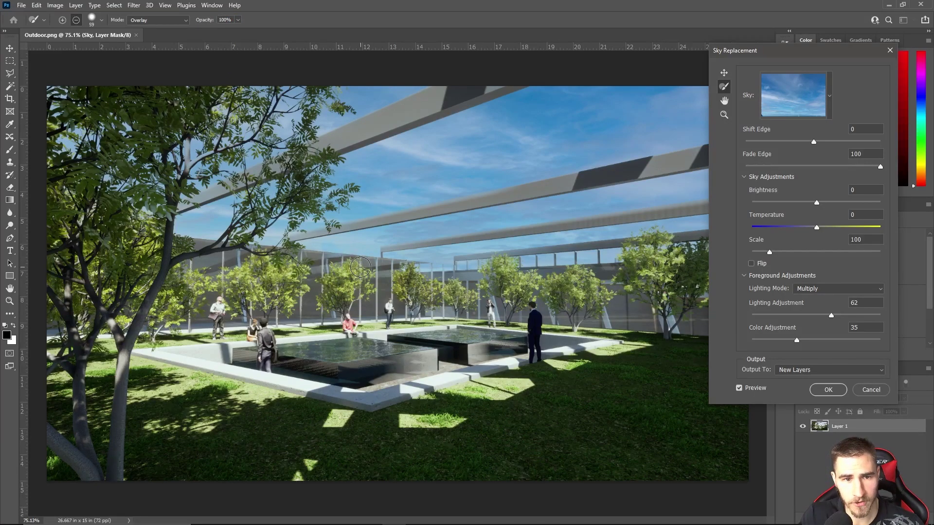
Brush the sky off the pale wall tops behind the trees, reducing the brush to 75% opacity and about 32 px
drag(366, 274, 354, 275)
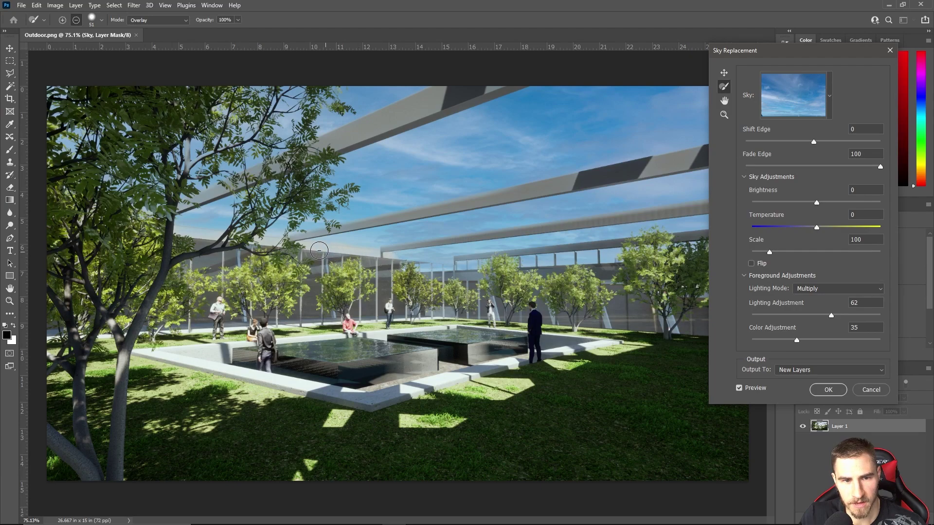
alt+right_click(370, 262)
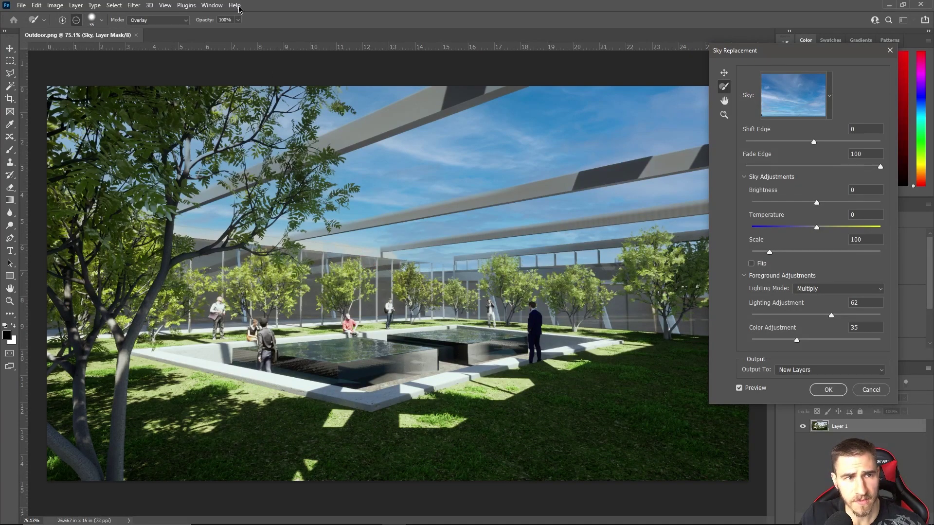
click(227, 20)
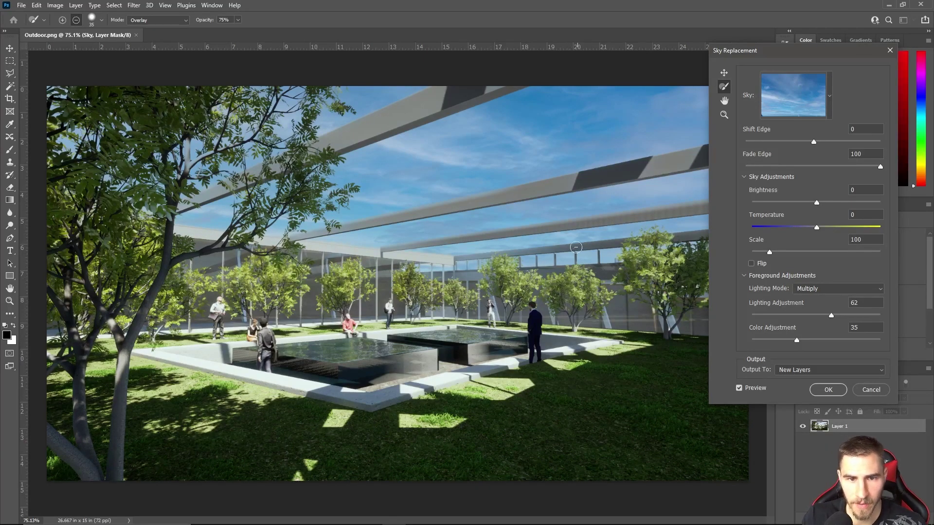
alt+right_click(293, 240)
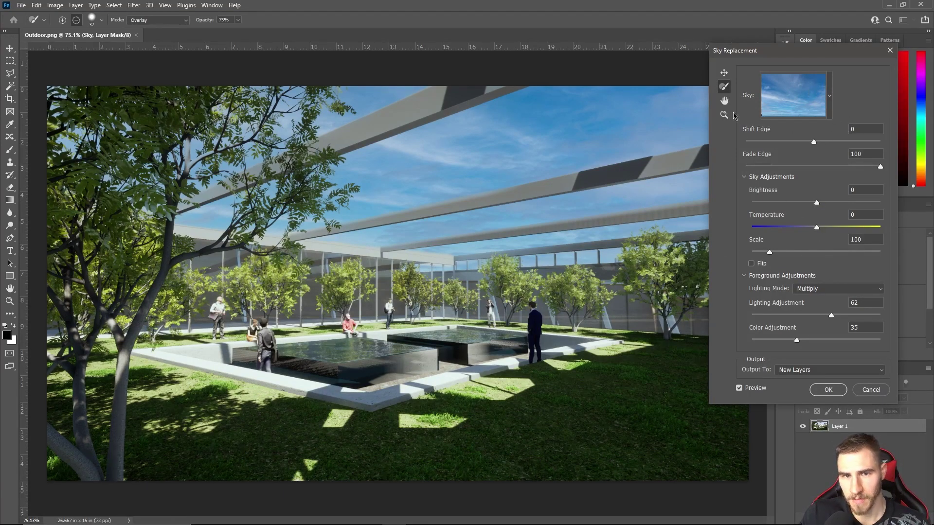
Try the rippled-cloud, scattered-cloud and dark wispy-cloud presets from the Blue Skies group on the render
click(830, 94)
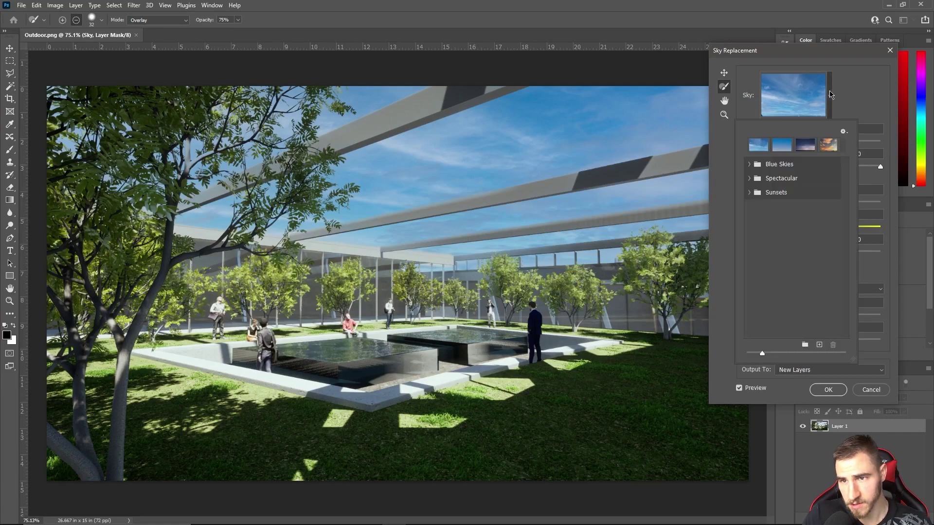
click(749, 165)
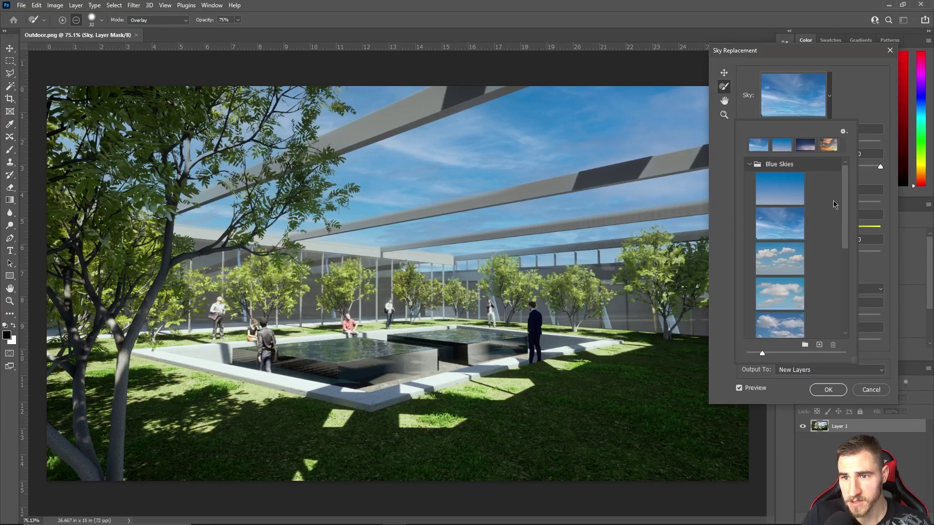
scroll(795, 209, down, 5)
scroll(792, 255, down, 4)
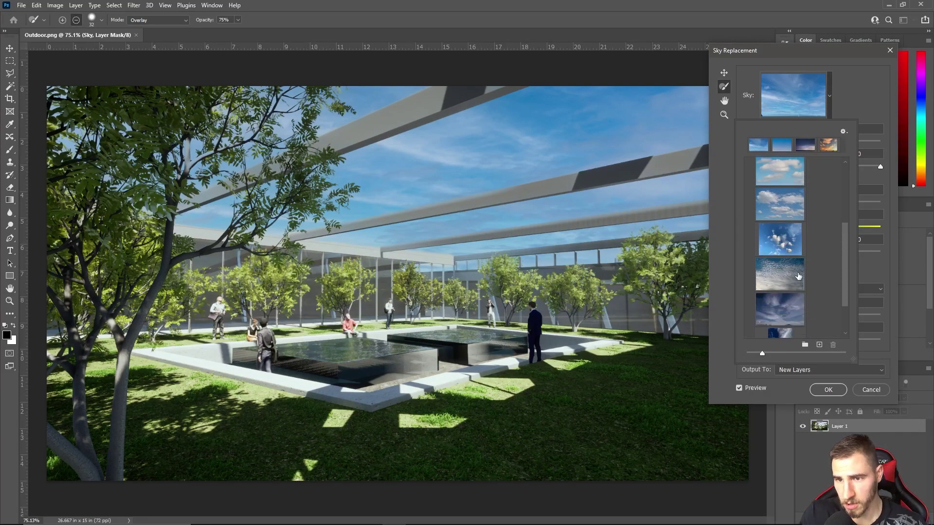
click(780, 286)
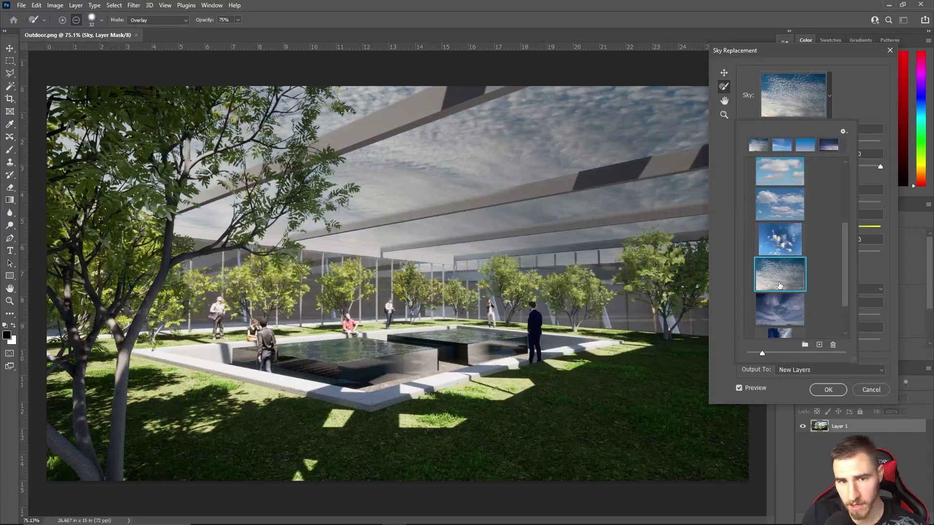
click(778, 245)
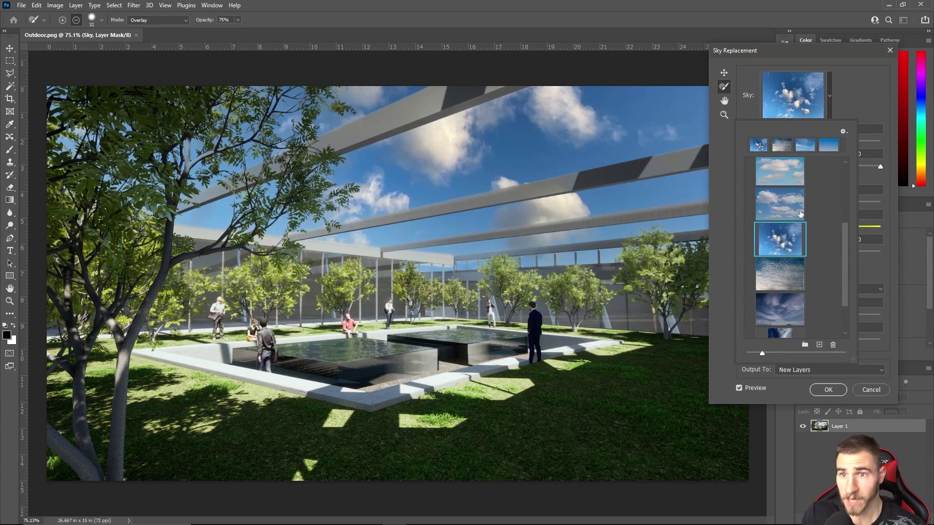
scroll(783, 263, down, 2)
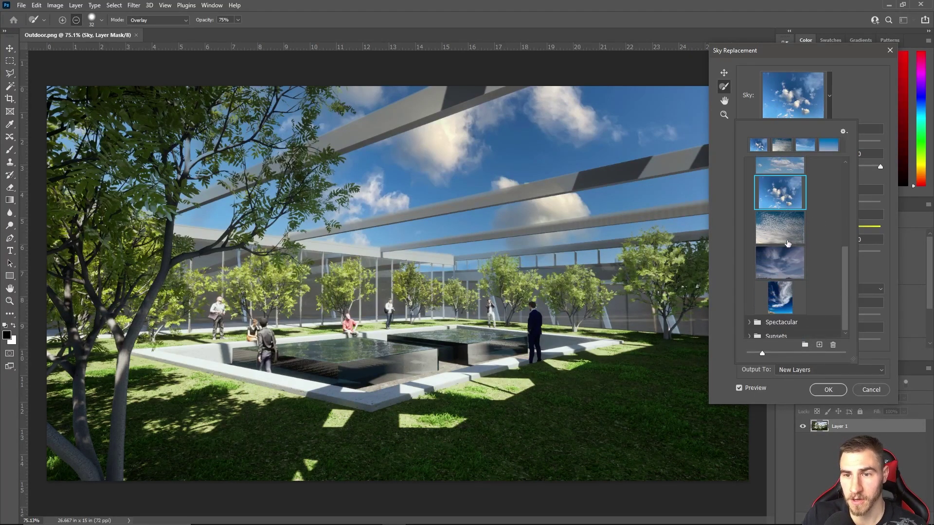
click(791, 265)
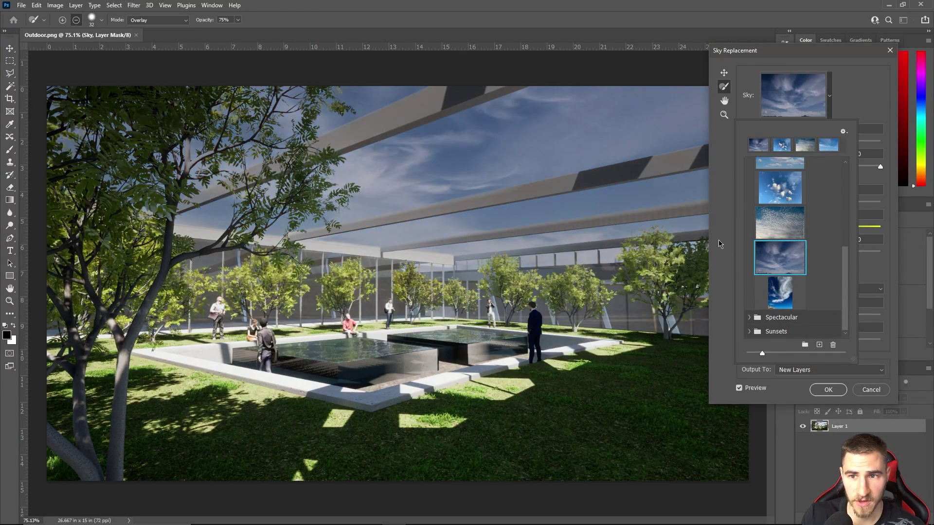
Apply the second Blue Skies preset with thin wispy clouds, comparing it with the puffy-cloud preset below it
scroll(792, 218, up, 8)
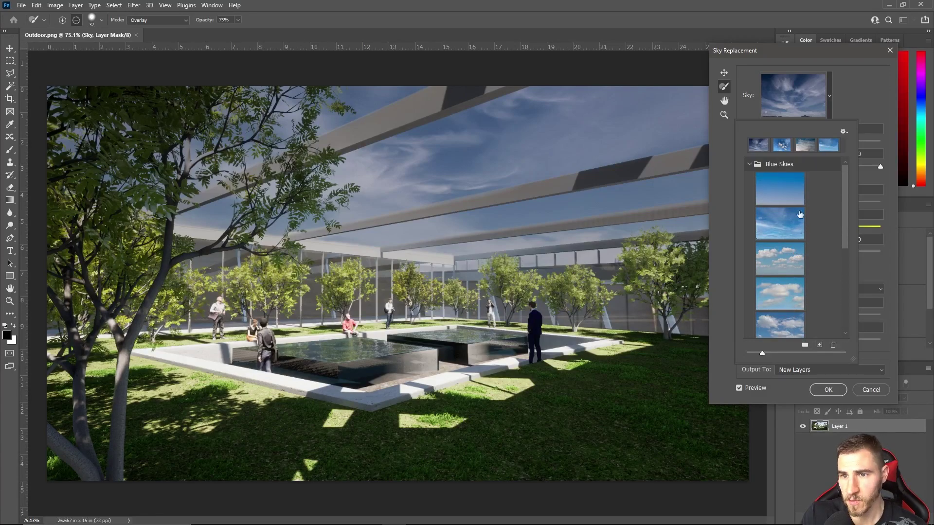
click(767, 224)
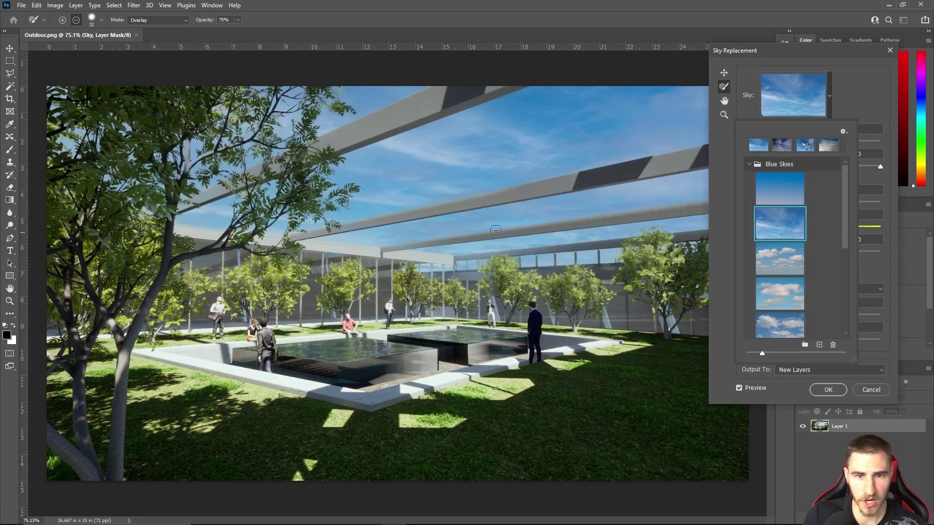
click(783, 255)
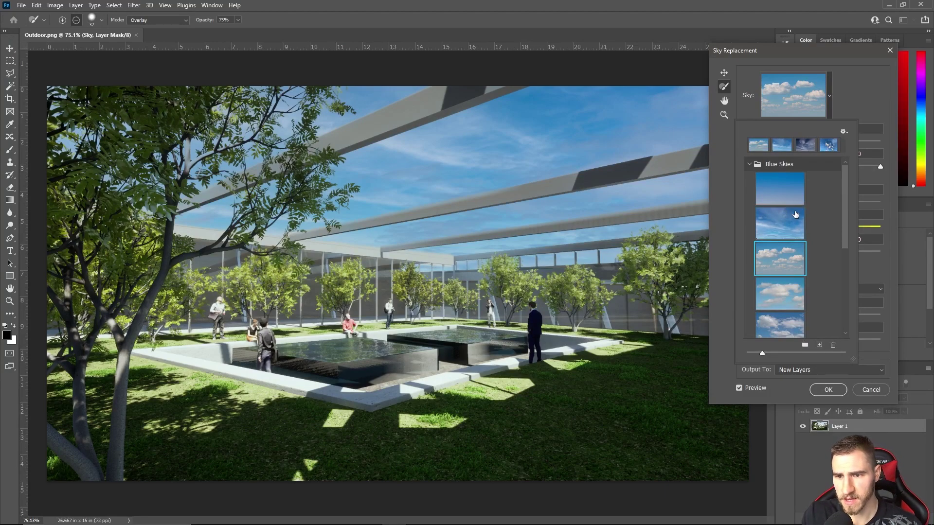
click(781, 234)
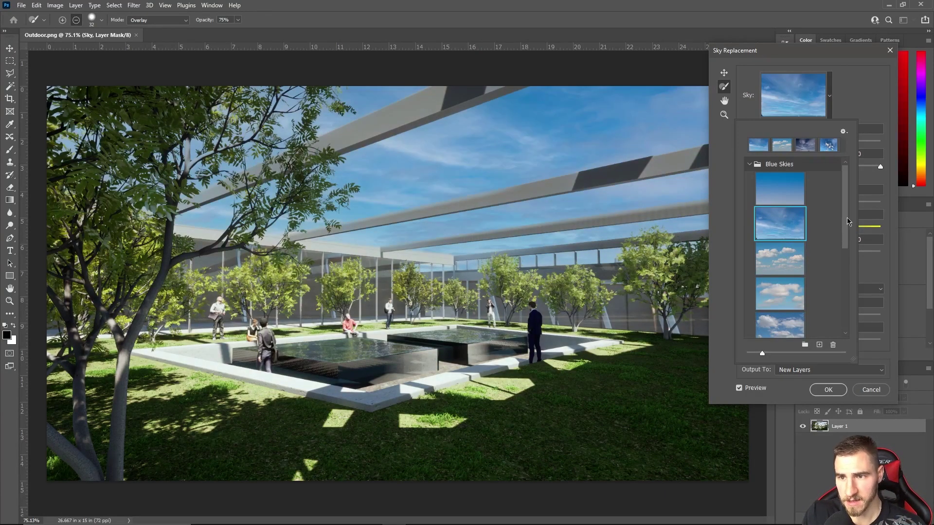
Apply the grey rainbow sky, the first preset in the Spectacular group, to the render
drag(845, 219, 838, 308)
scroll(795, 249, up, 10)
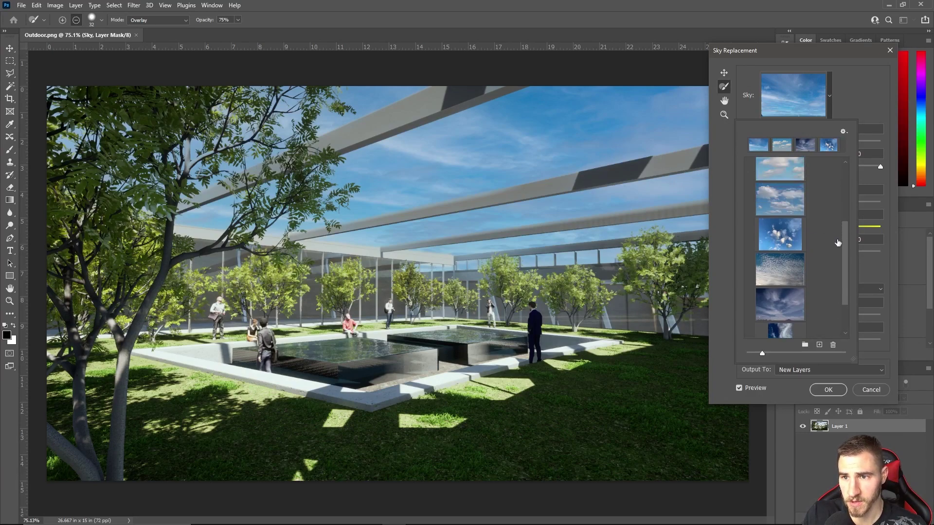
click(750, 165)
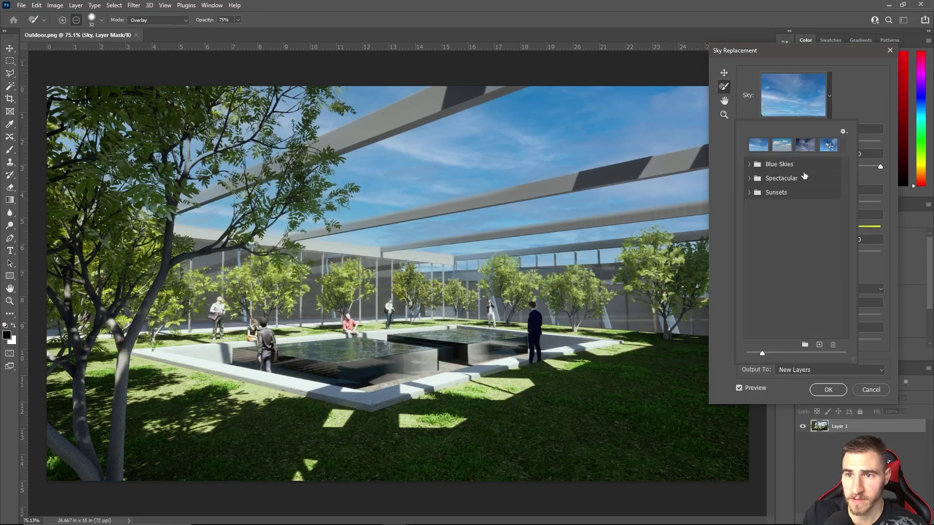
click(751, 177)
click(749, 179)
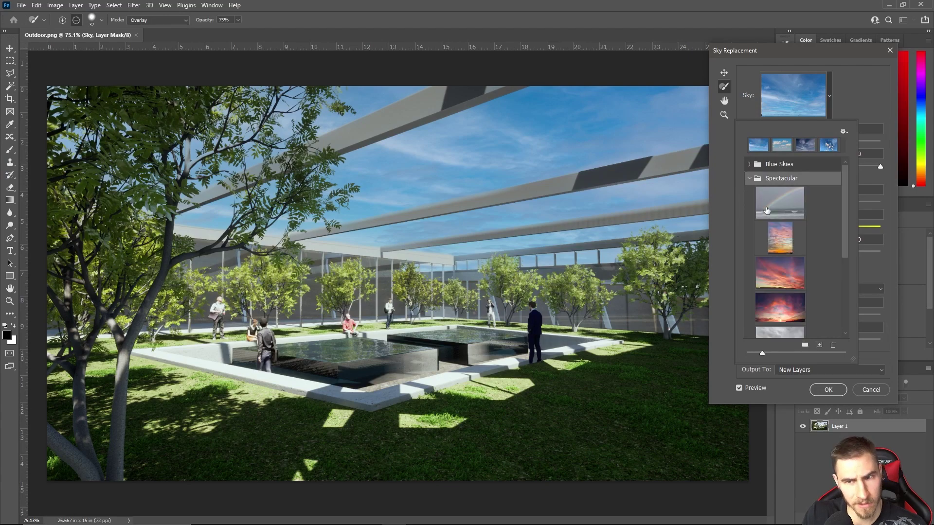
click(788, 207)
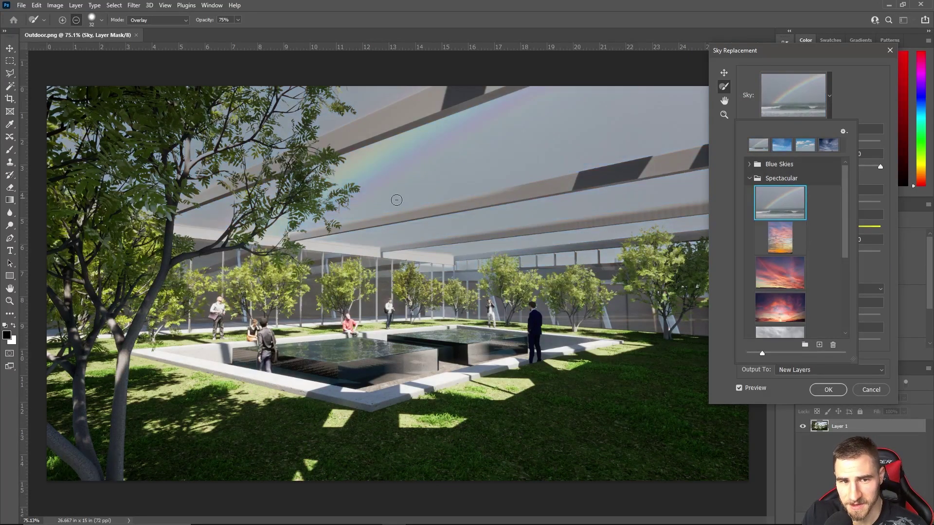
Try the orange sunset, red-pink cloud and grey overcast presets from the Spectacular group on the render
click(781, 238)
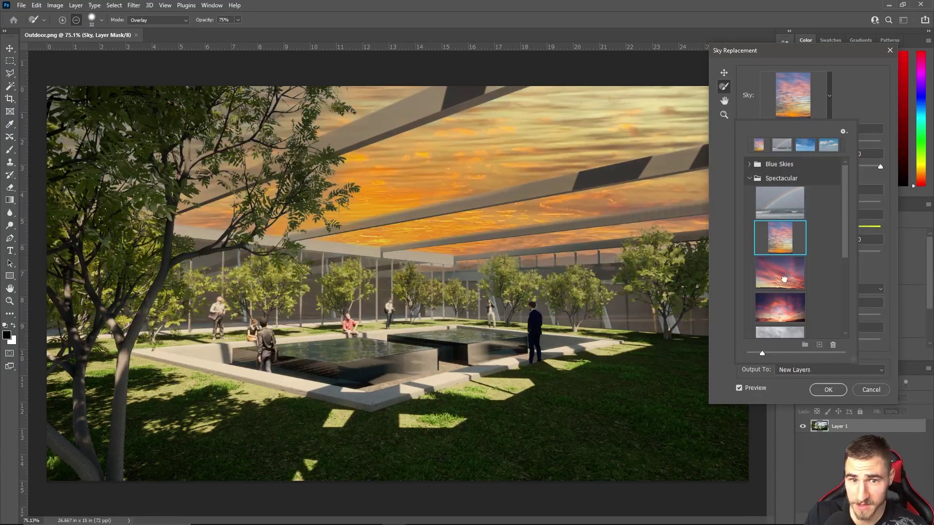
click(794, 281)
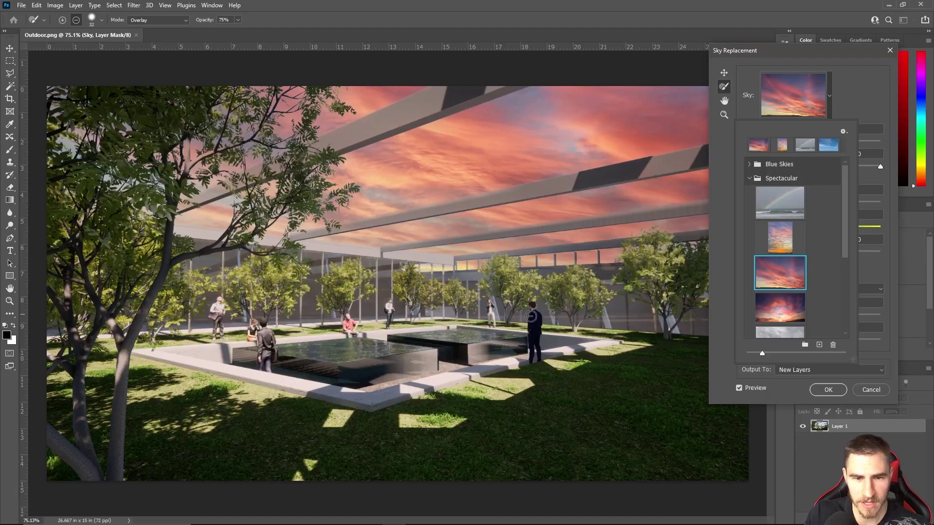
scroll(821, 285, down, 3)
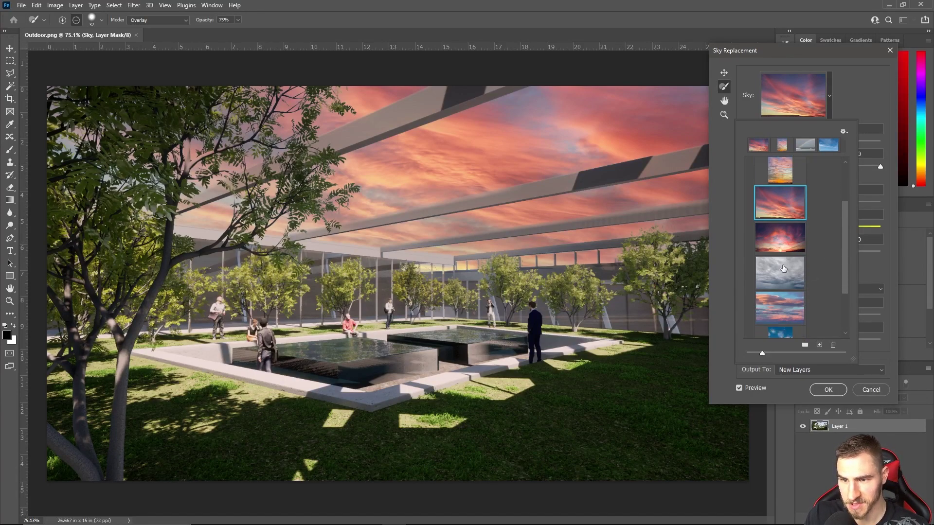
click(779, 272)
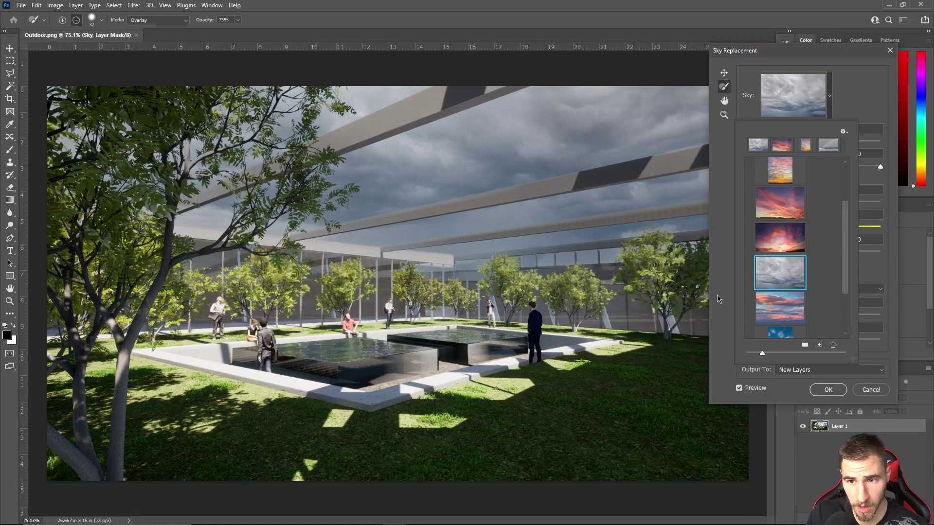
Try the last Spectacular preset with dark storm clouds, and the blue sky with golden clouds just above it
scroll(846, 292, down, 3)
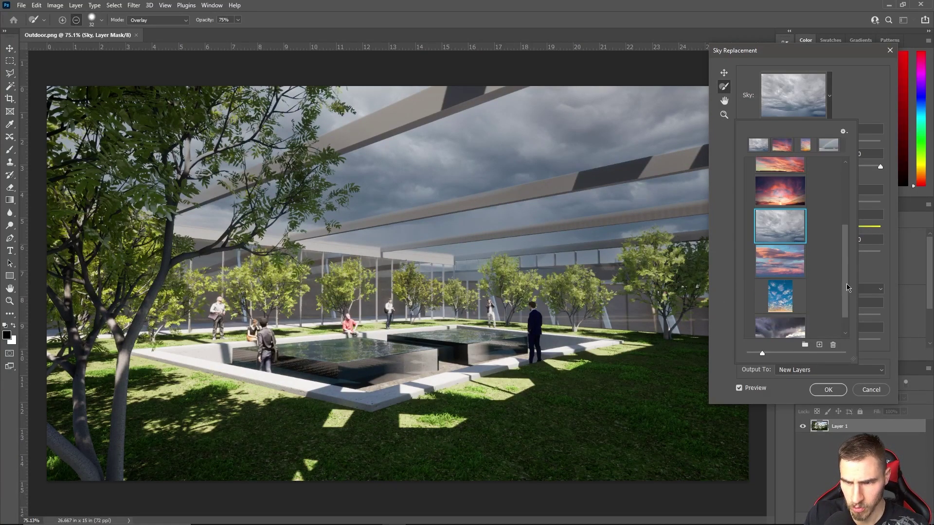
click(786, 307)
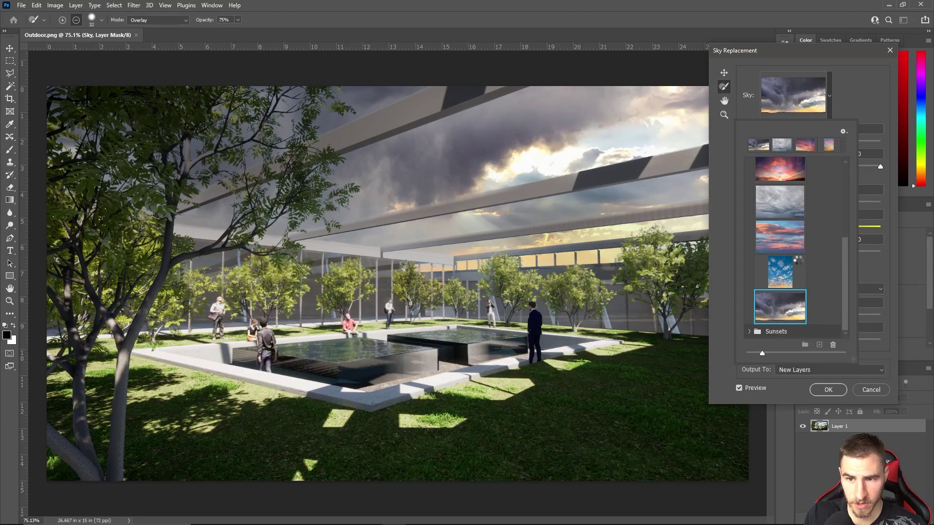
click(796, 262)
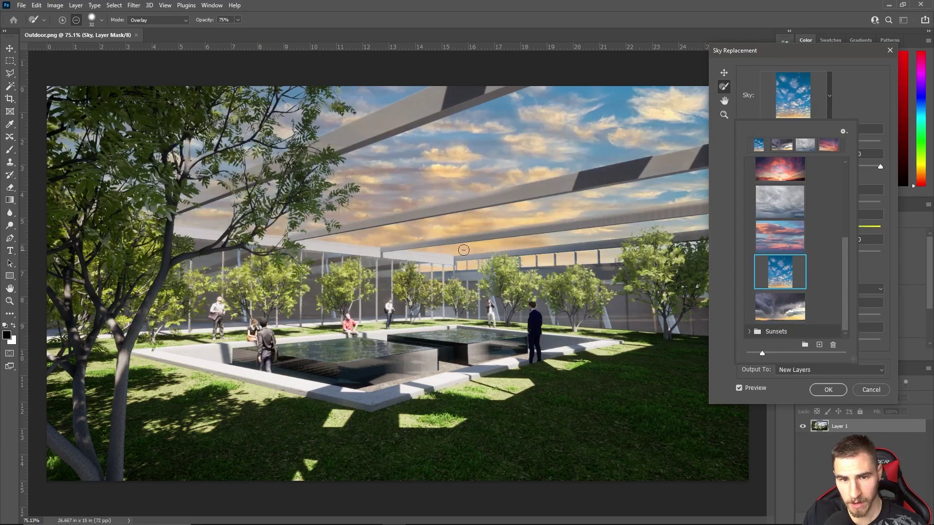
Collapse the Spectacular group and try the Sunsets preset with pink-streaked dusk clouds on the render
scroll(778, 219, up, 5)
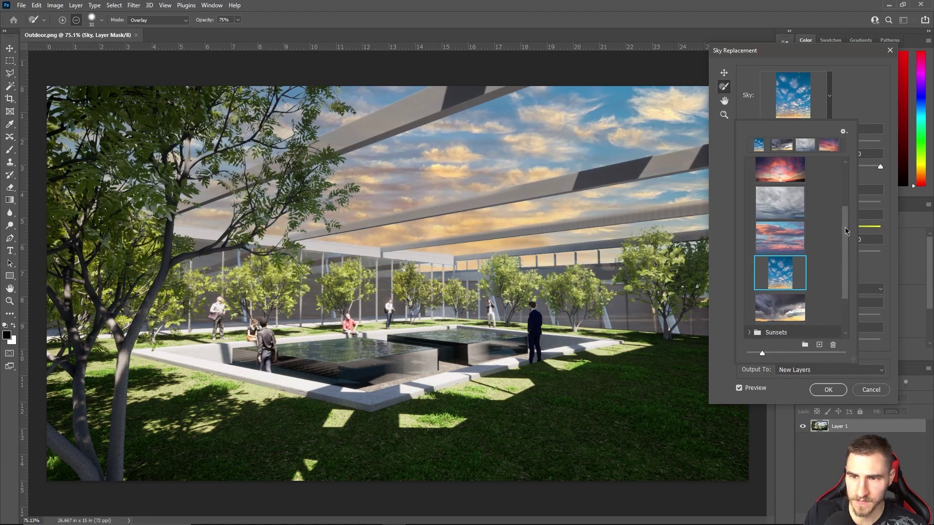
click(749, 181)
click(750, 192)
scroll(775, 235, down, 4)
scroll(807, 261, down, 2)
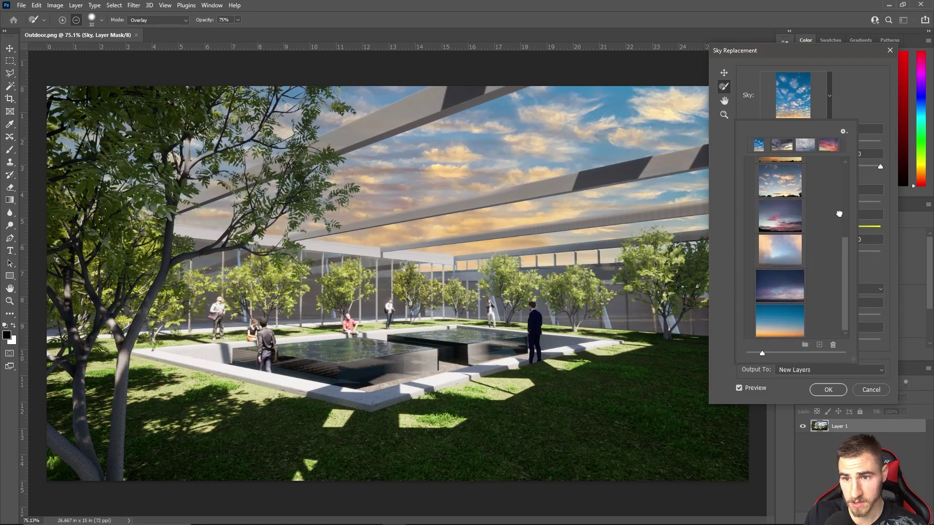
click(780, 215)
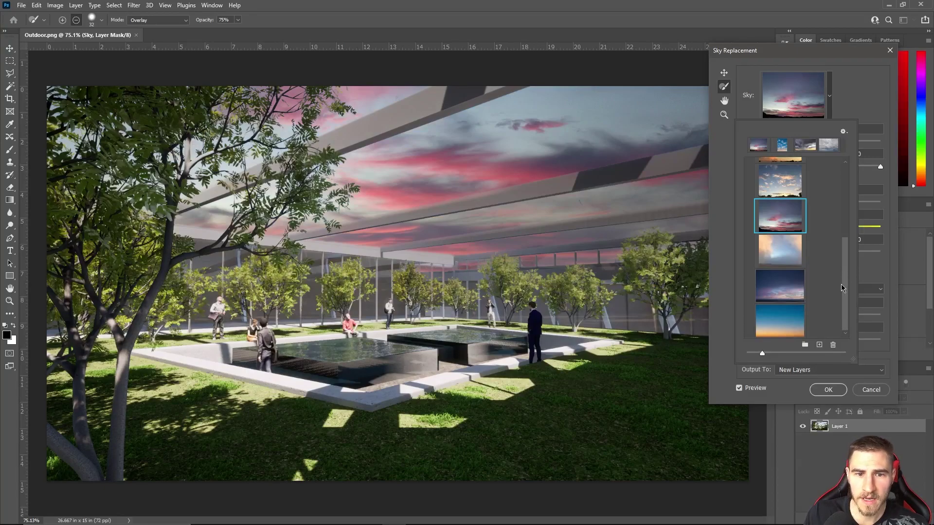
Collapse the Sunsets group and reapply the second Blue Skies preset with thin wispy clouds
scroll(841, 284, up, 5)
click(764, 194)
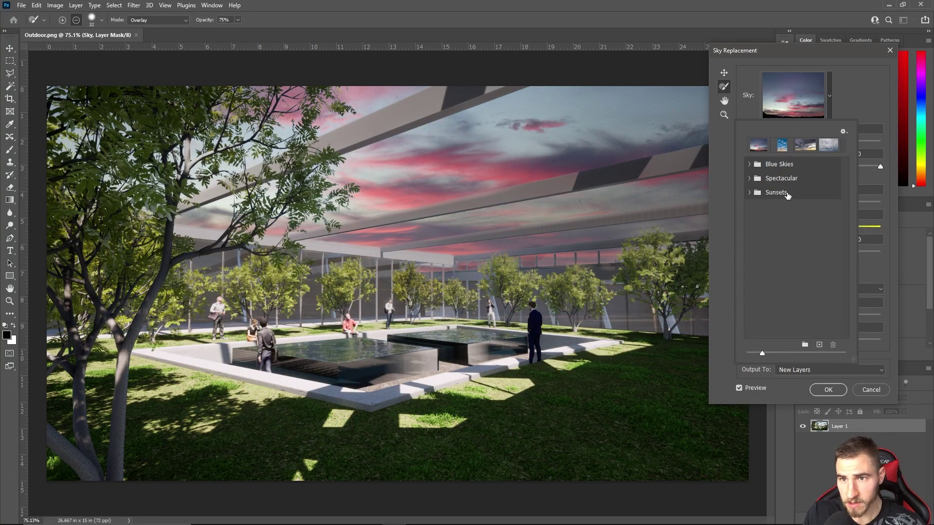
click(766, 166)
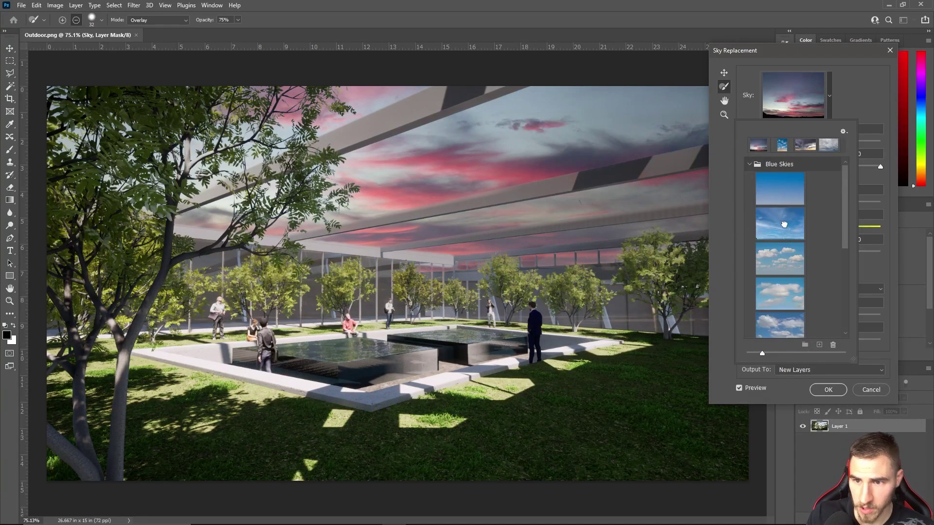
click(783, 224)
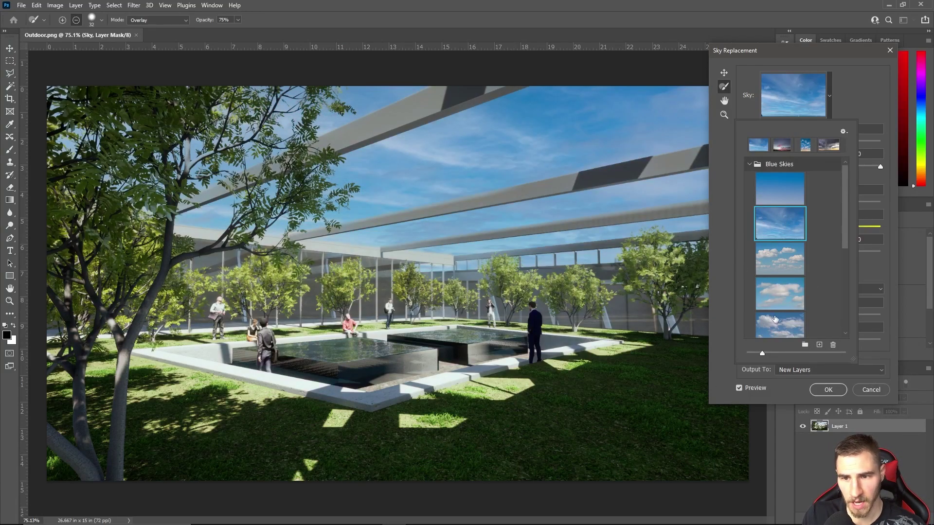
Check how to import skies from images, viewing the Pictures folder and the supported file formats, and leave without importing
click(843, 133)
mouse_move(885, 146)
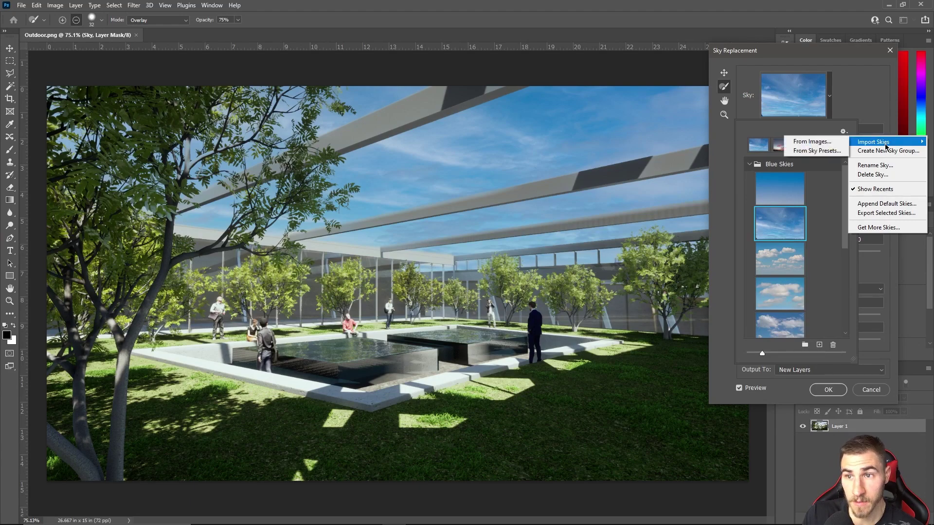
click(811, 142)
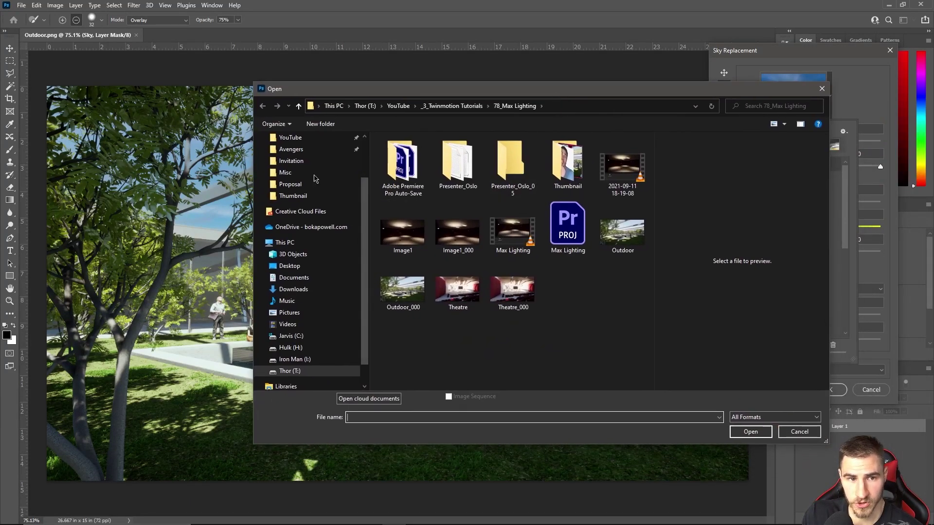
click(292, 180)
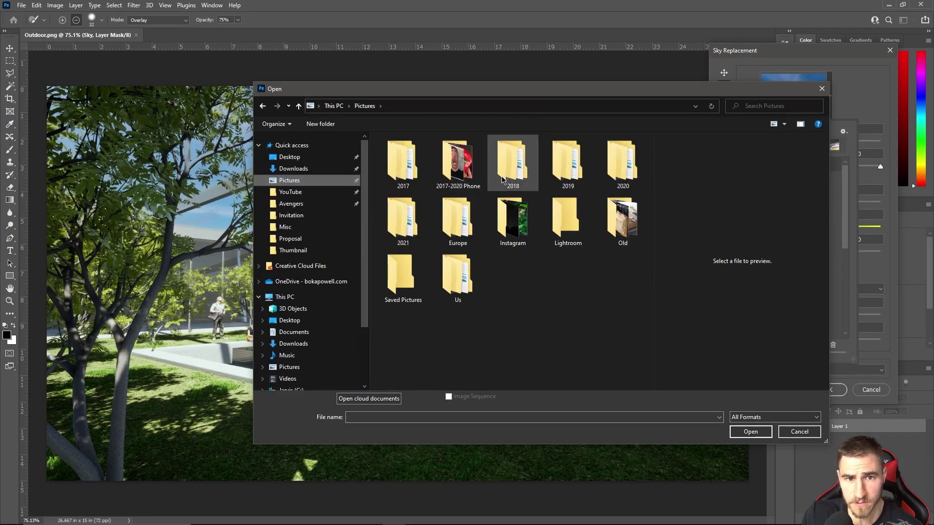
click(739, 417)
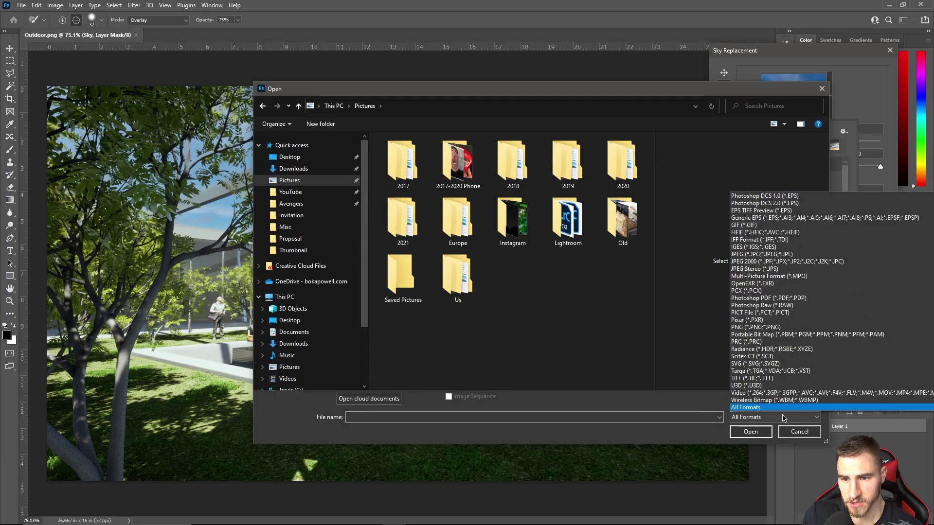
click(778, 407)
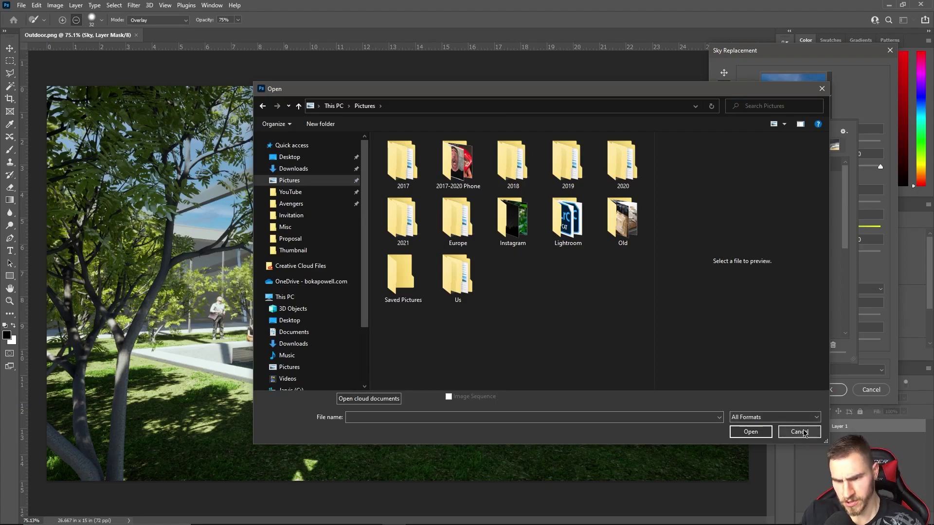
click(784, 433)
Check the import of skies from sky presets and its accepted file type, and leave without loading anything
click(843, 132)
mouse_move(876, 143)
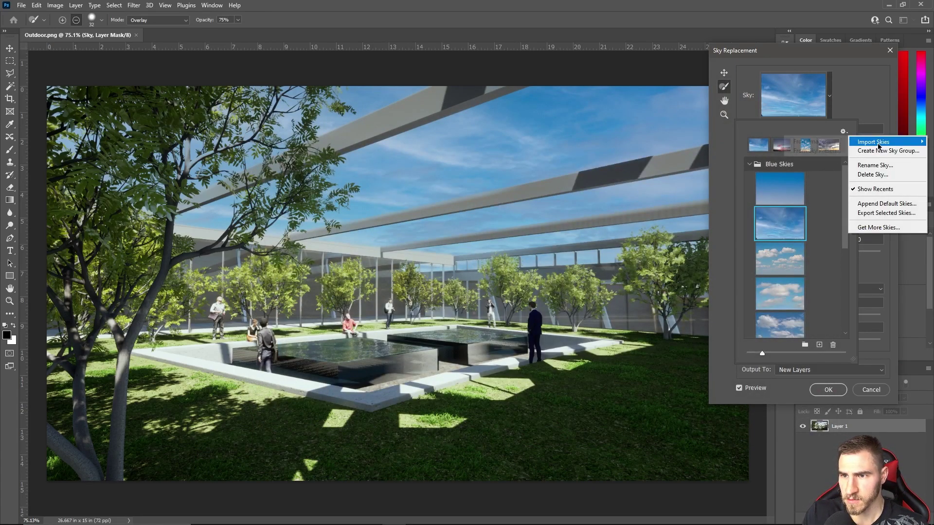
click(815, 152)
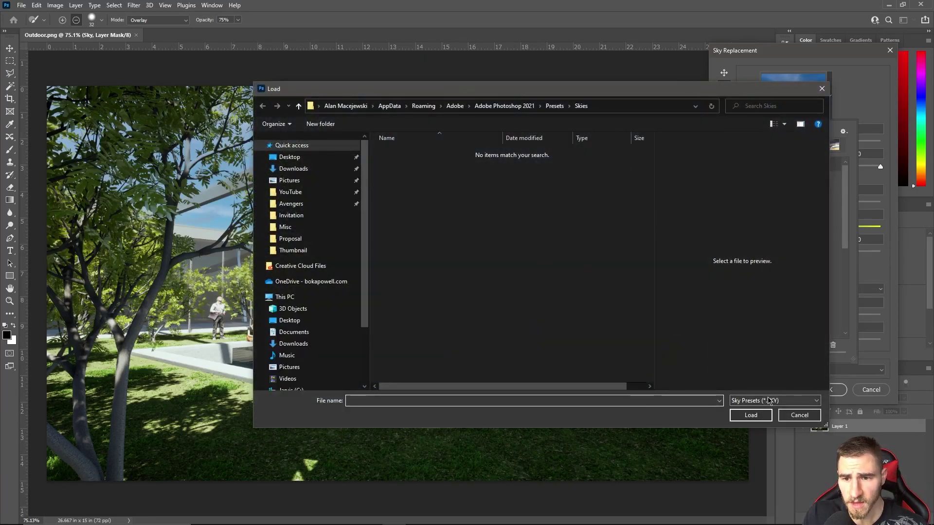
click(772, 401)
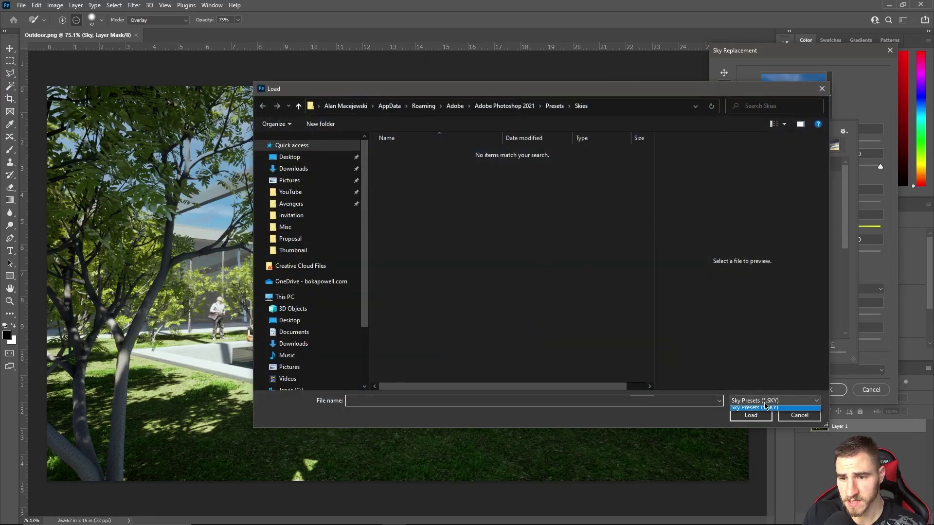
click(800, 423)
click(799, 415)
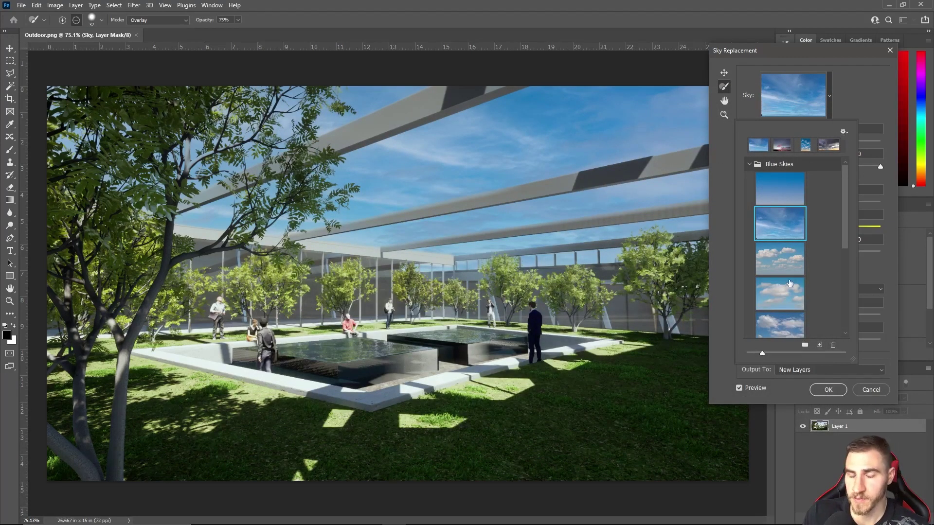
Open Adobe's online page for getting more skies, examine its downloadable preset collections, and return to Photoshop
click(844, 132)
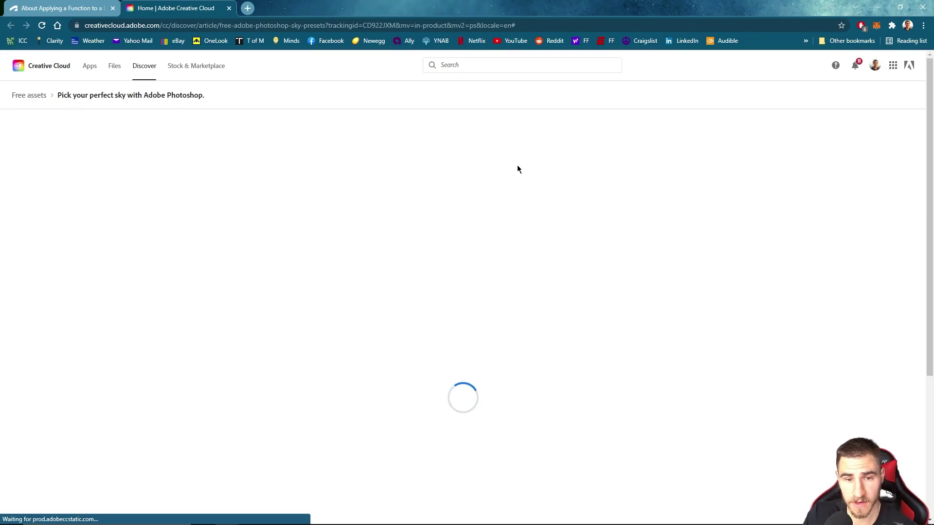
scroll(629, 184, down, 12)
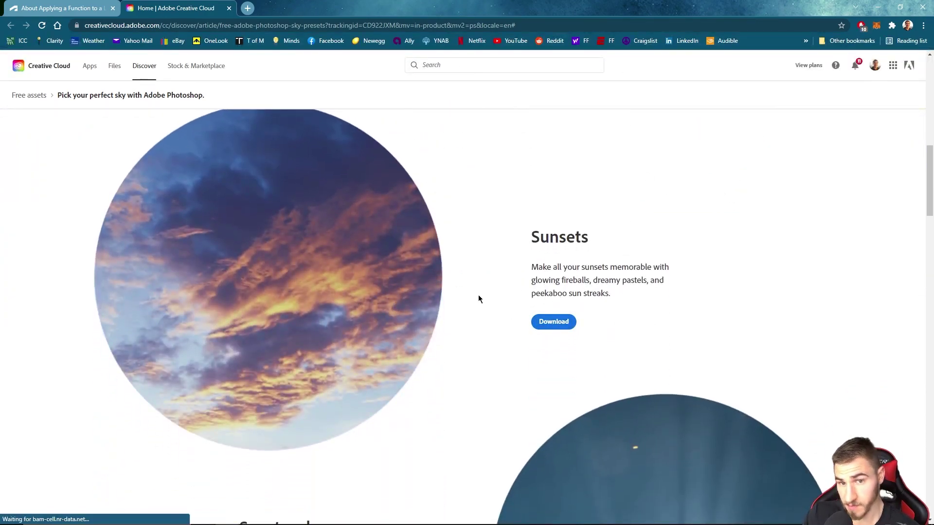
scroll(525, 246, down, 6)
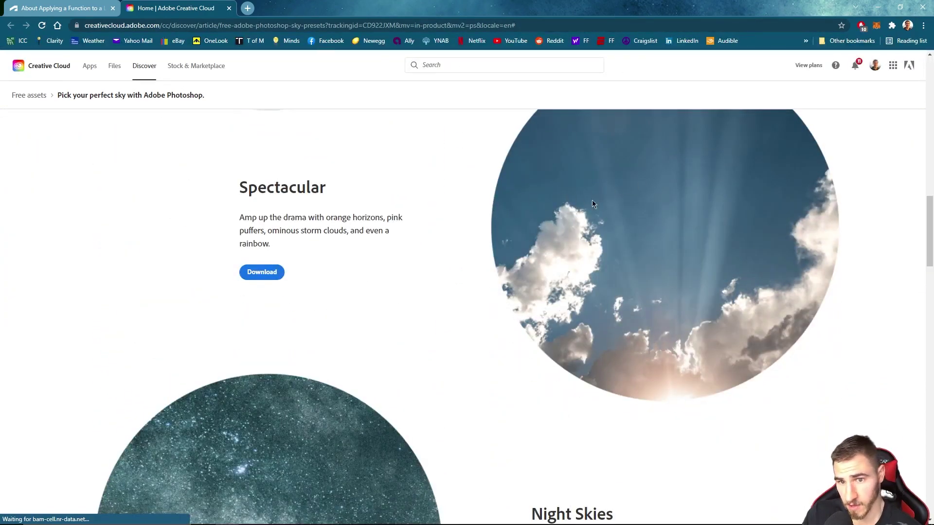
scroll(602, 213, up, 2)
scroll(471, 336, down, 7)
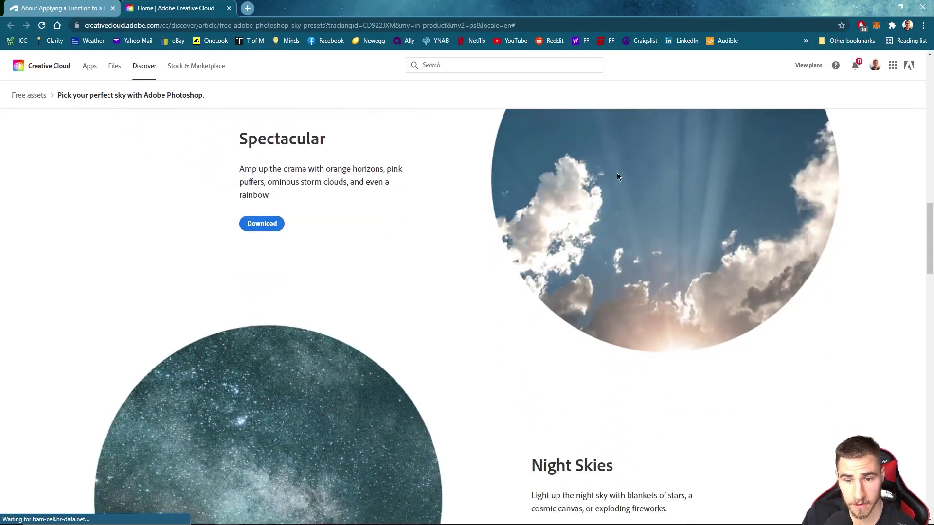
scroll(486, 297, down, 3)
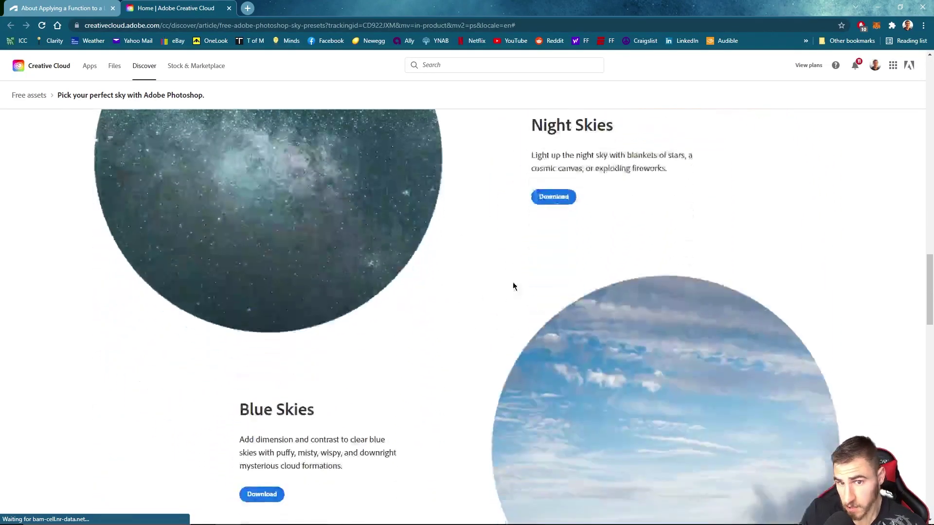
scroll(513, 281, down, 5)
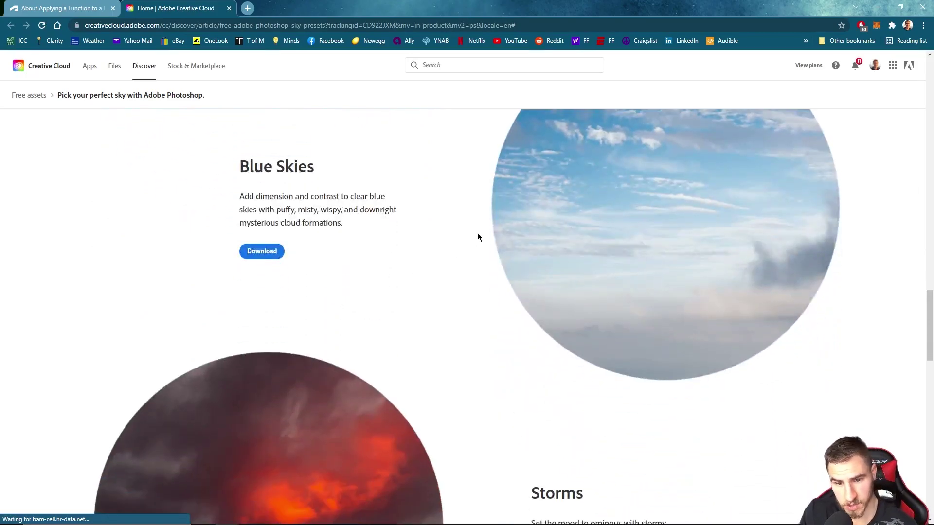
scroll(559, 150, down, 8)
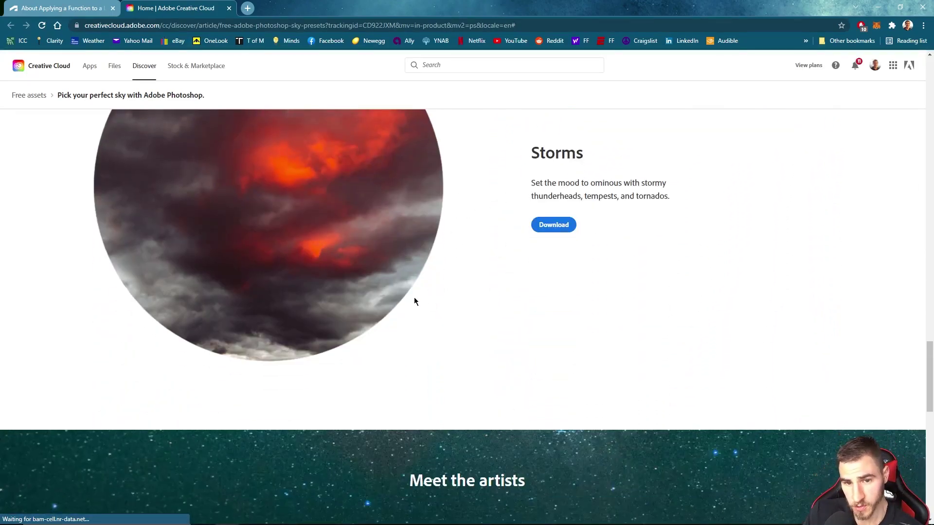
scroll(564, 233, up, 12)
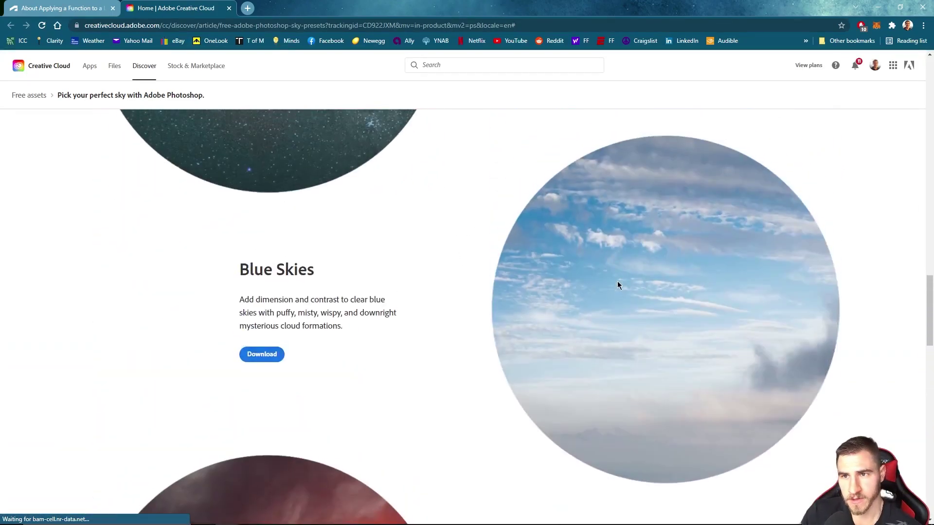
scroll(608, 258, up, 3)
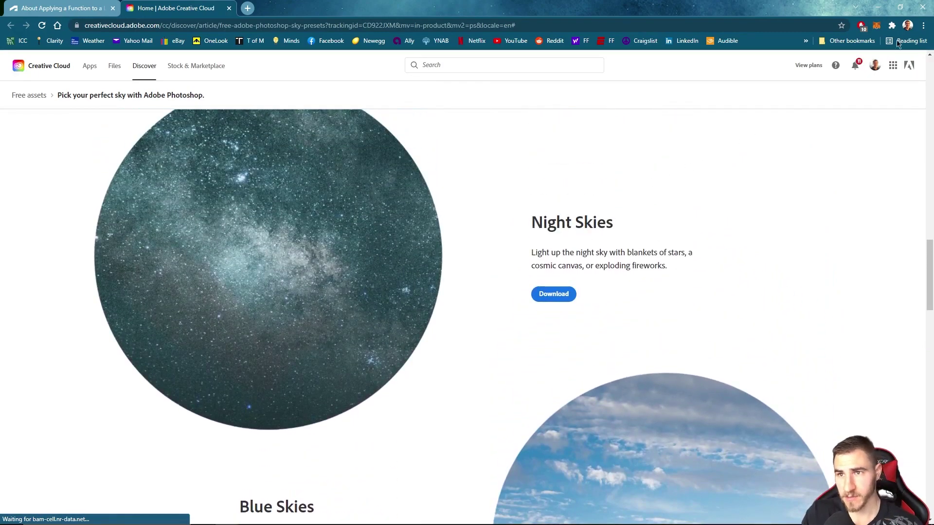
click(877, 8)
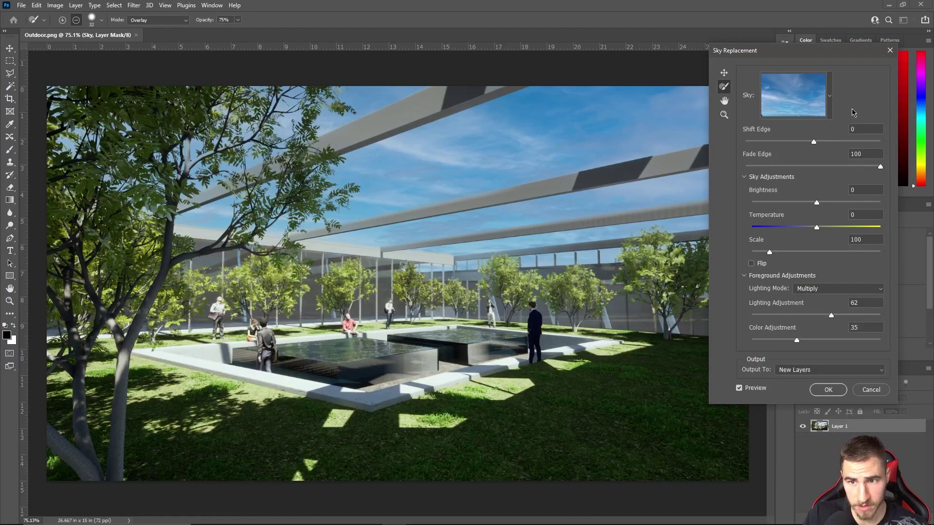
Apply the last Blue Skies preset, a deep blue sky with a swirling white cloud, to the render
click(829, 100)
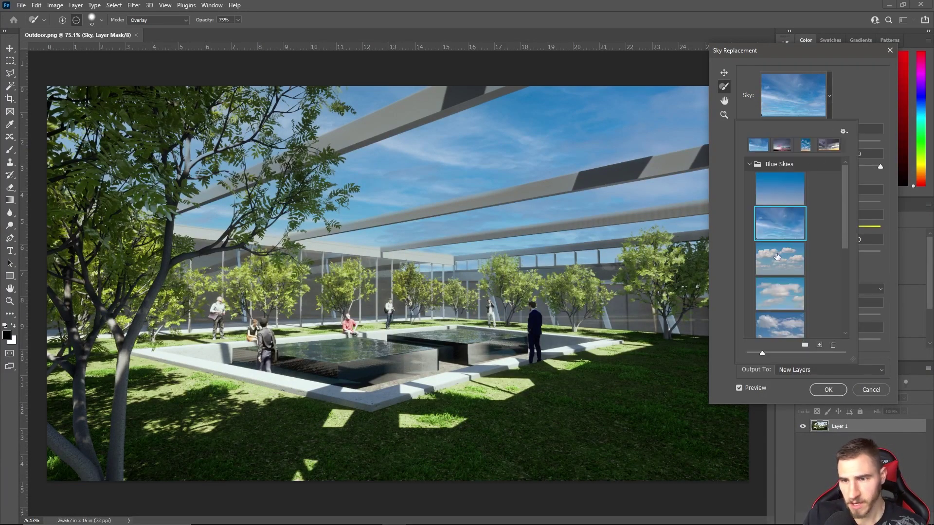
scroll(778, 255, down, 15)
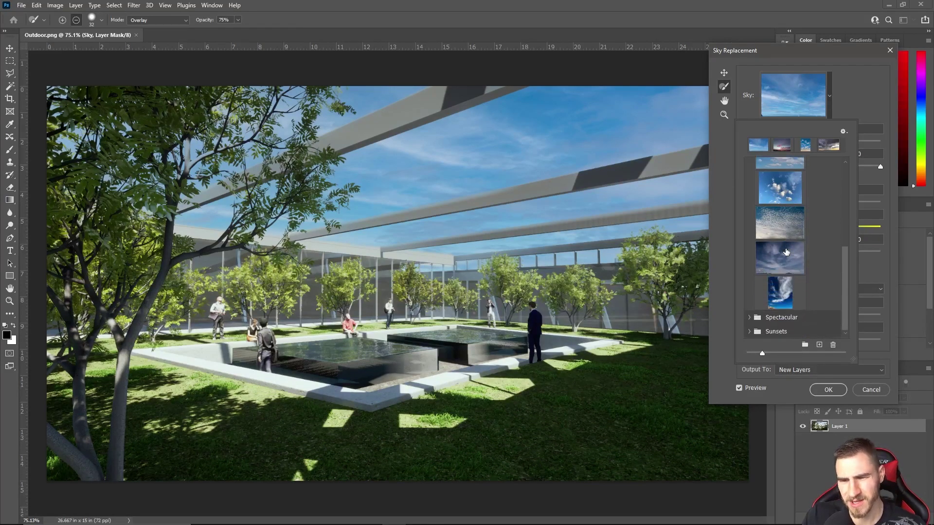
click(783, 291)
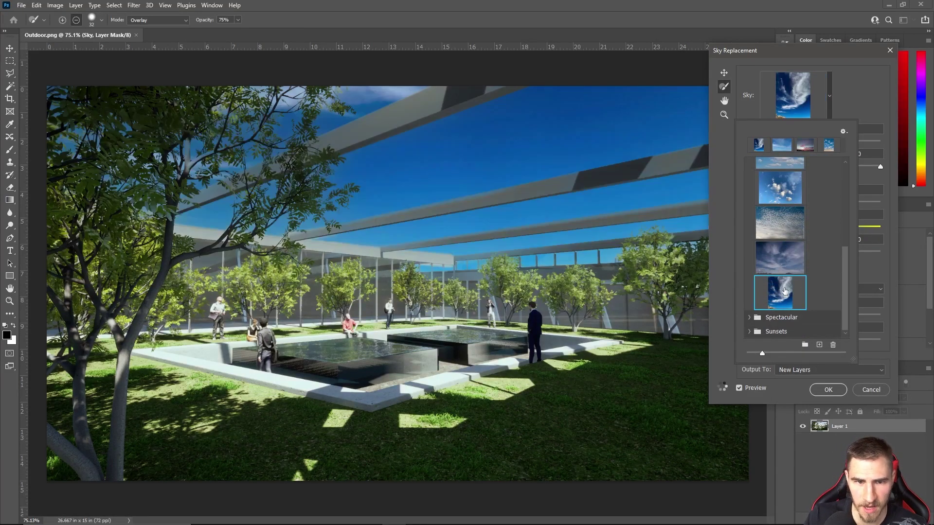
Replace the sky with the Blue Skies preset of scattered puffy clouds on deep blue, and close the preset list
scroll(784, 287, up, 3)
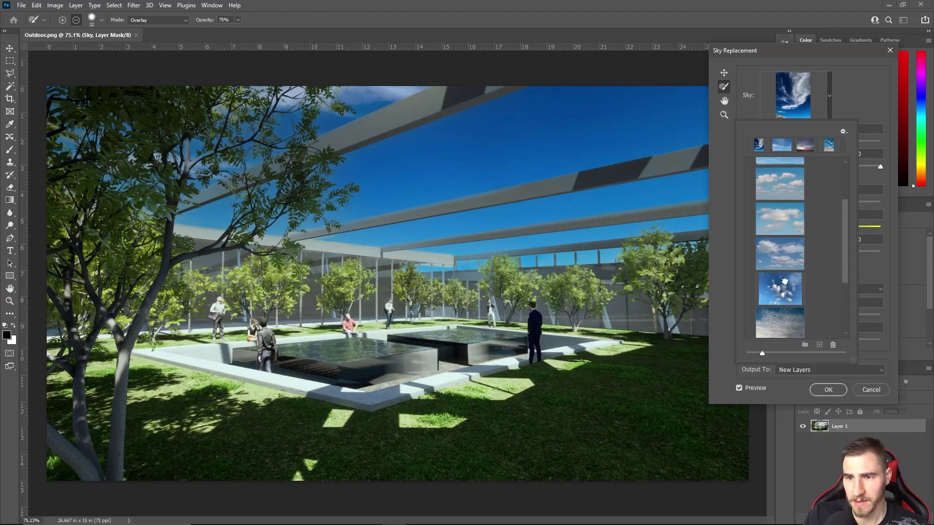
click(784, 282)
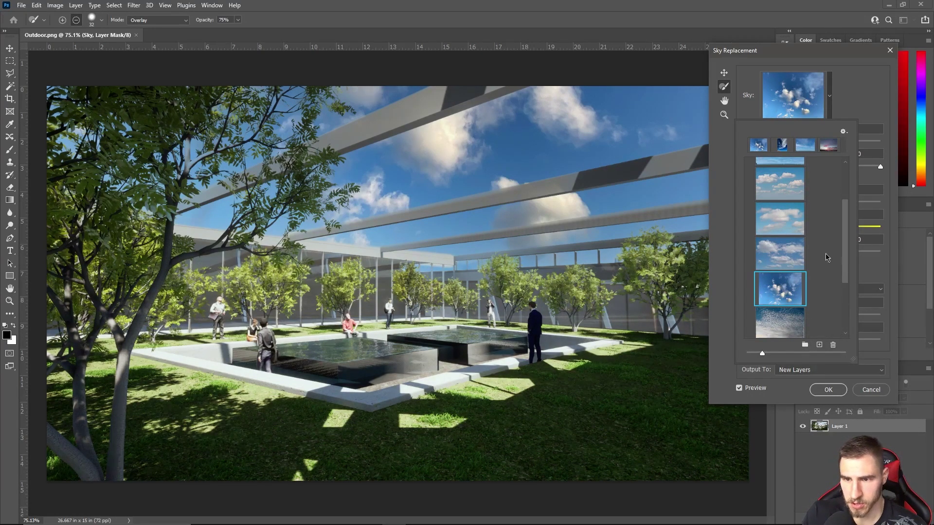
click(864, 152)
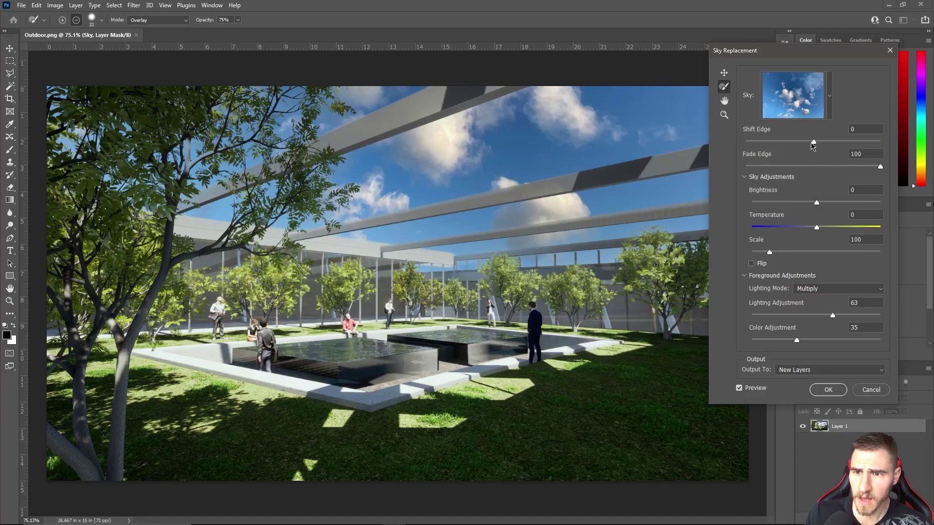
Try the sky's Shift Edge at -76 and 61, and reset it to 0
drag(815, 142, 761, 143)
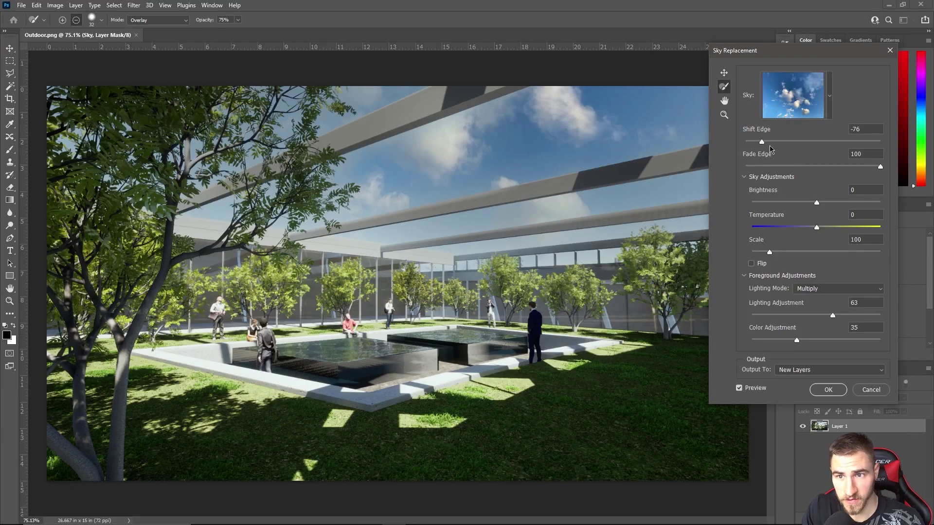
drag(769, 144, 856, 141)
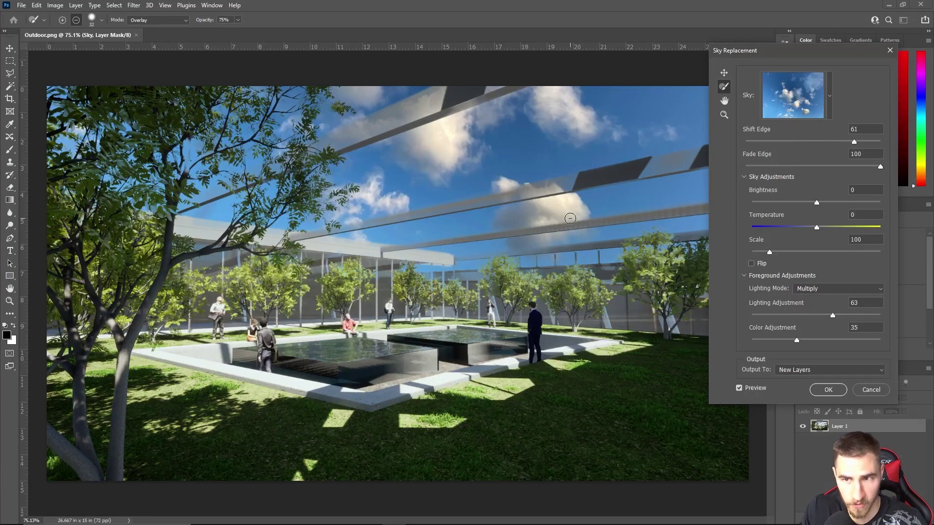
double_click(870, 128)
text(0)
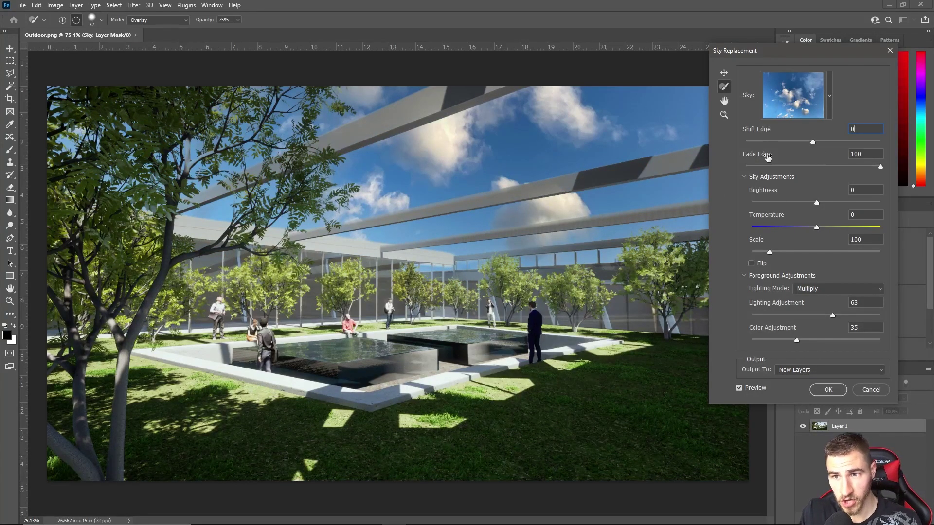
Set the sky's Fade Edge to 87 and its Brightness to 33
key(Tab)
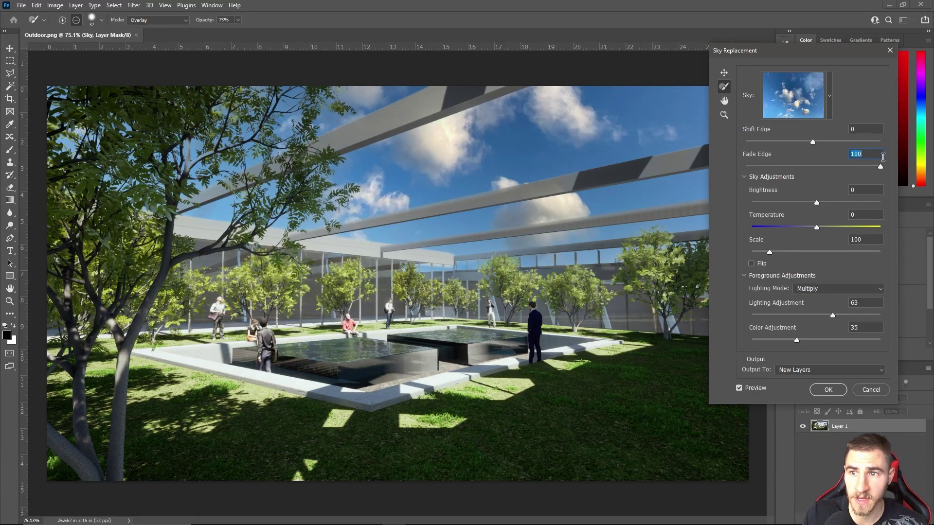
drag(866, 171, 843, 169)
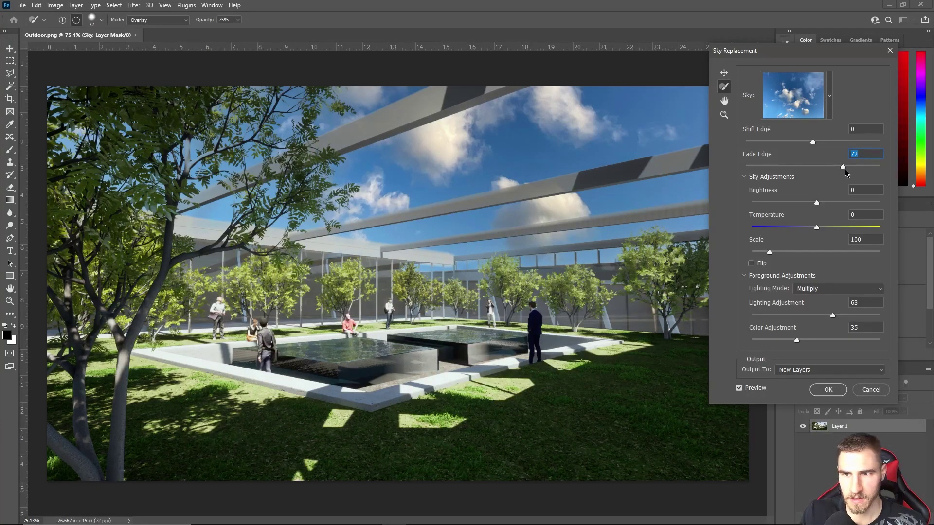
drag(844, 170, 864, 169)
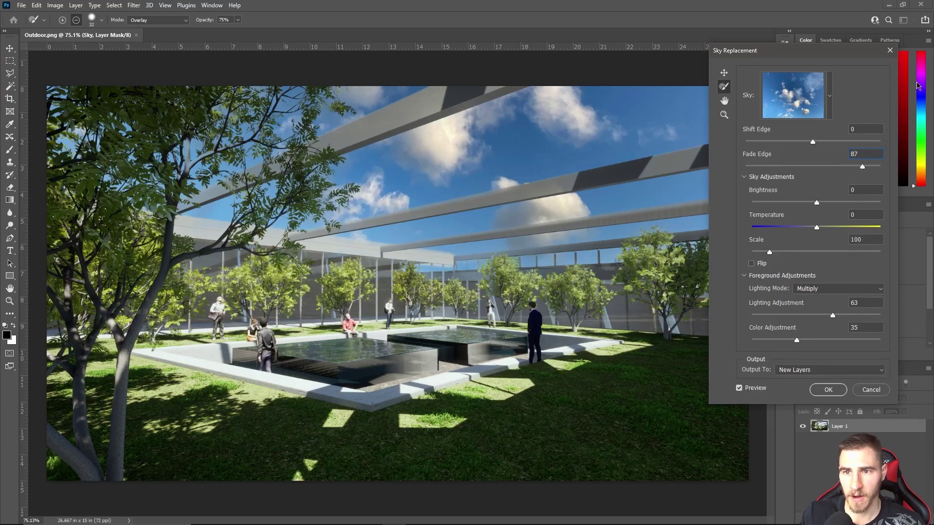
drag(816, 204, 839, 202)
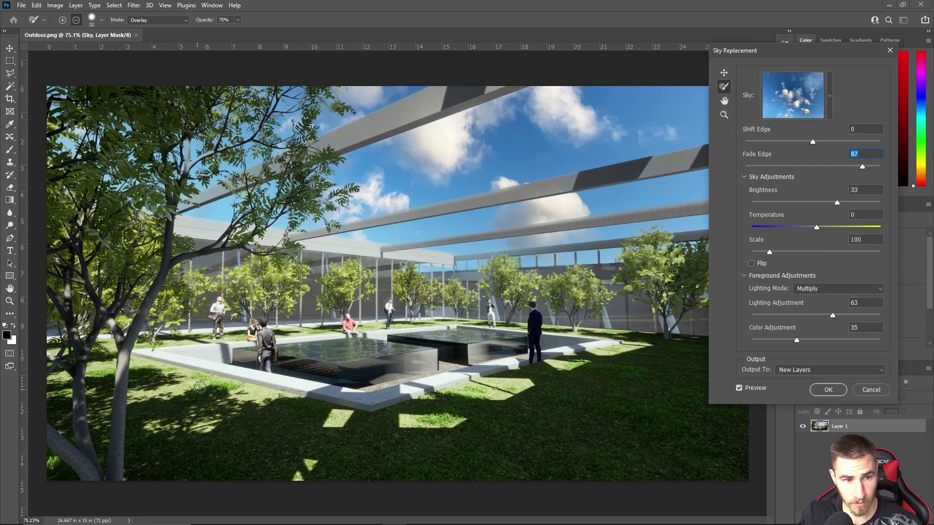
Try the sky's Temperature at 44 and its Scale at 50, and reset them to 0 and 100
drag(818, 229, 775, 229)
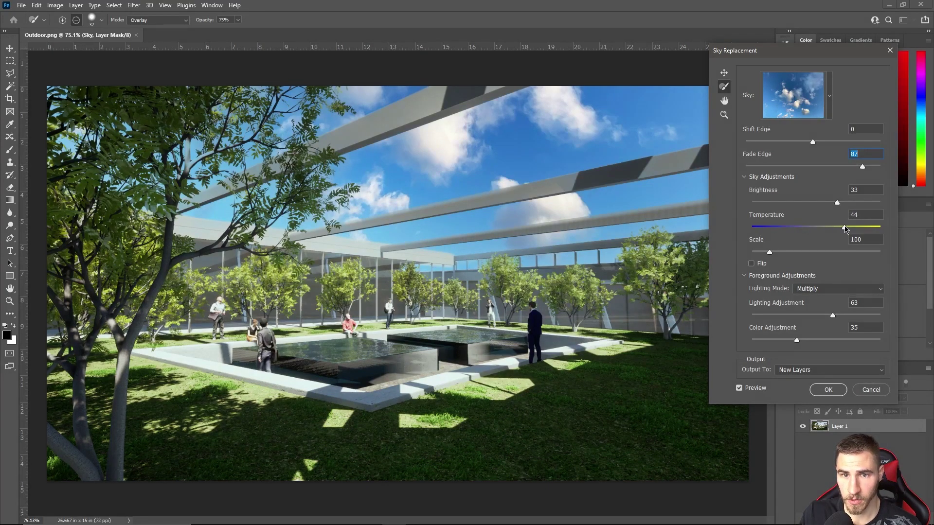
drag(845, 228, 751, 252)
click(867, 212)
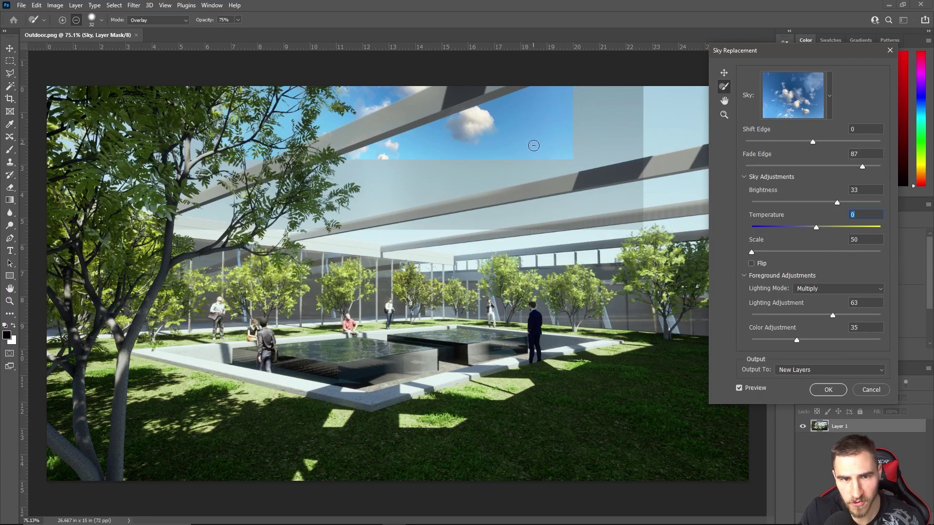
double_click(866, 241)
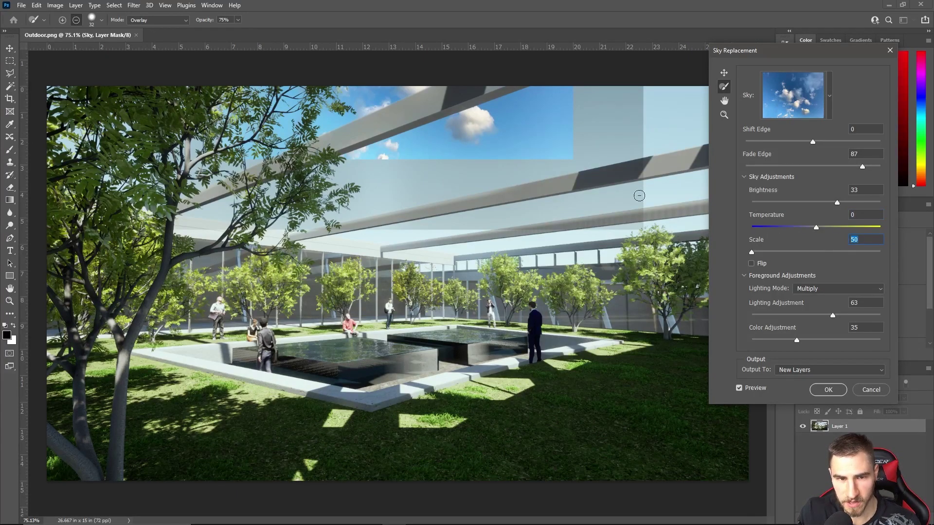
text(100)
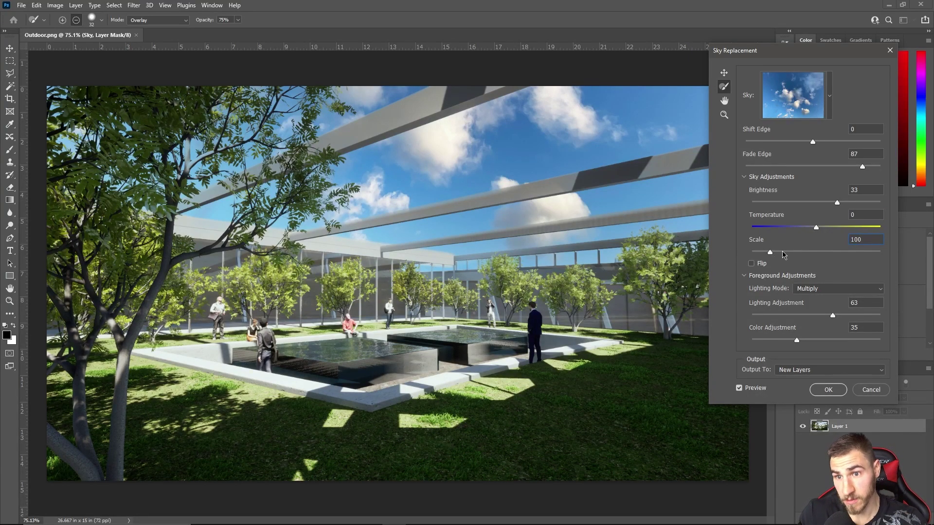
Try flipping the sky and using the Screen lighting mode, and restore the unflipped sky with Multiply
click(752, 263)
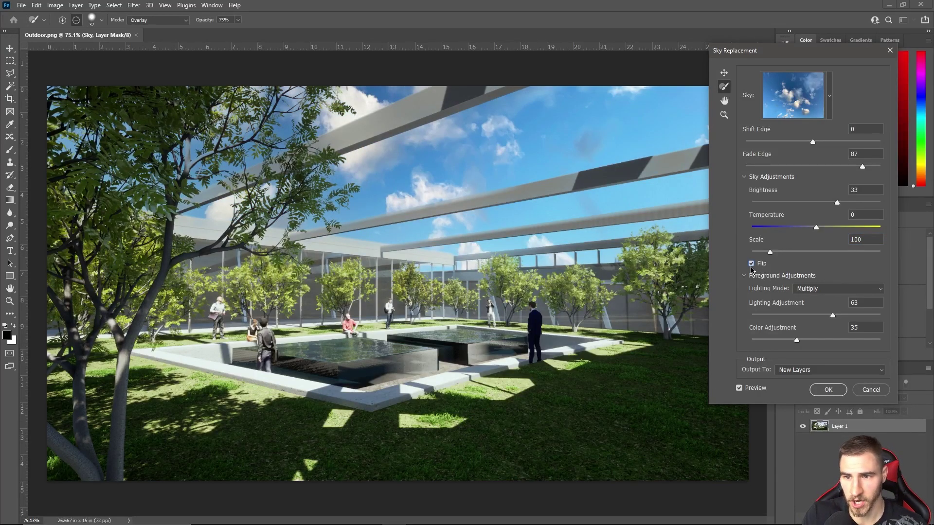
click(751, 263)
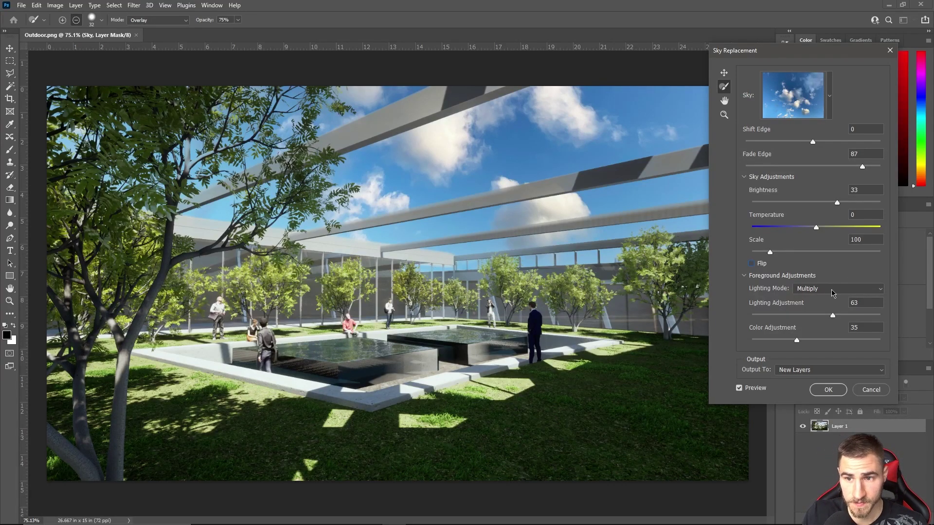
click(832, 289)
click(826, 301)
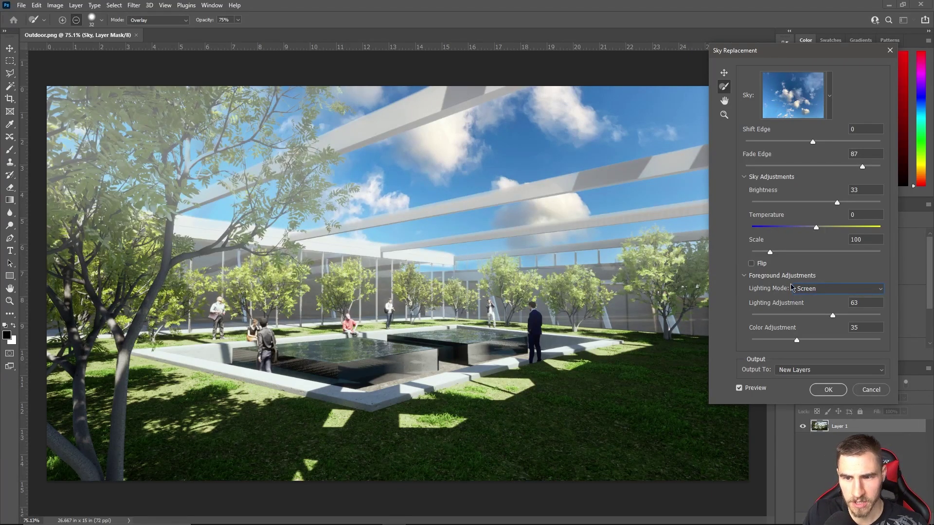
click(811, 289)
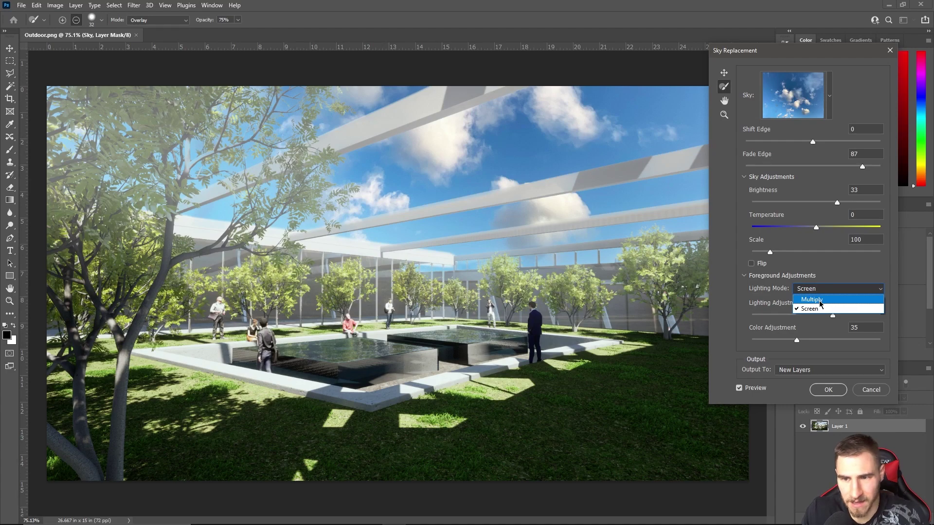
click(819, 301)
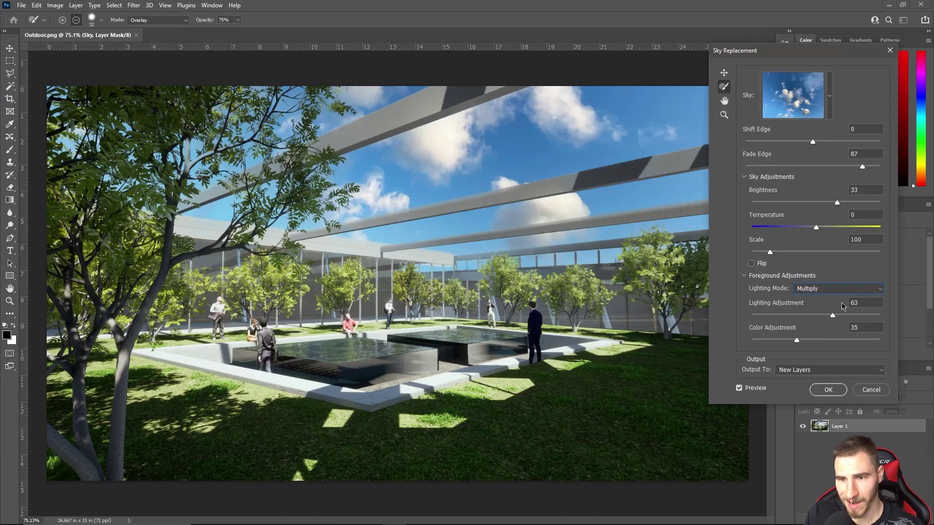
Fine-tune the foreground with Lighting Adjustment 62 and Color Adjustment 40
mouse_move(833, 317)
mouse_down()
mouse_move(852, 317)
mouse_move(776, 317)
mouse_move(831, 317)
mouse_up()
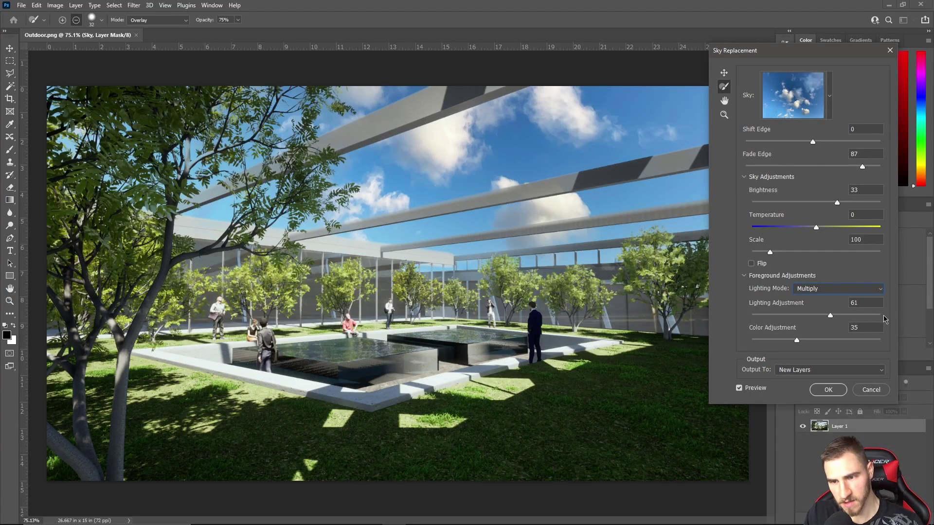
drag(831, 317, 844, 318)
drag(796, 340, 772, 345)
drag(845, 344, 858, 342)
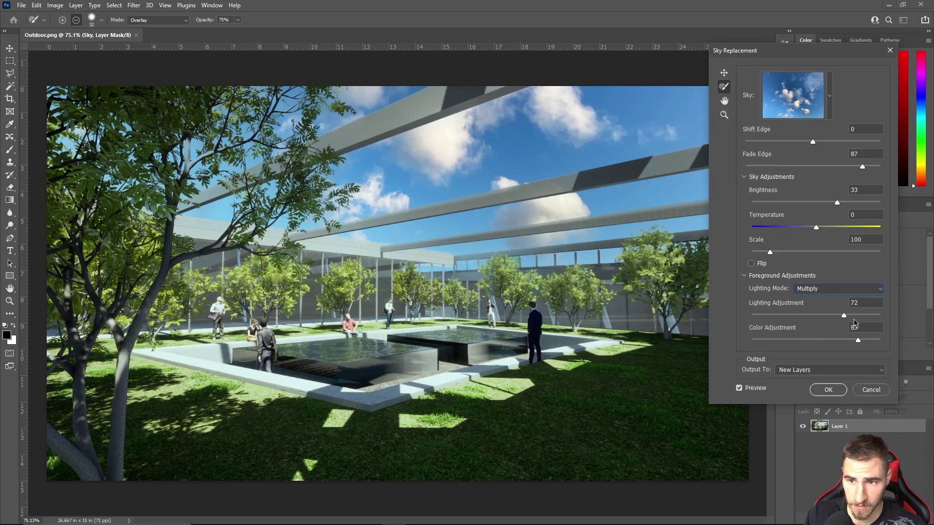
drag(858, 340, 808, 340)
drag(844, 315, 832, 315)
key(Down)
key(Down)
key(Down)
key(Down)
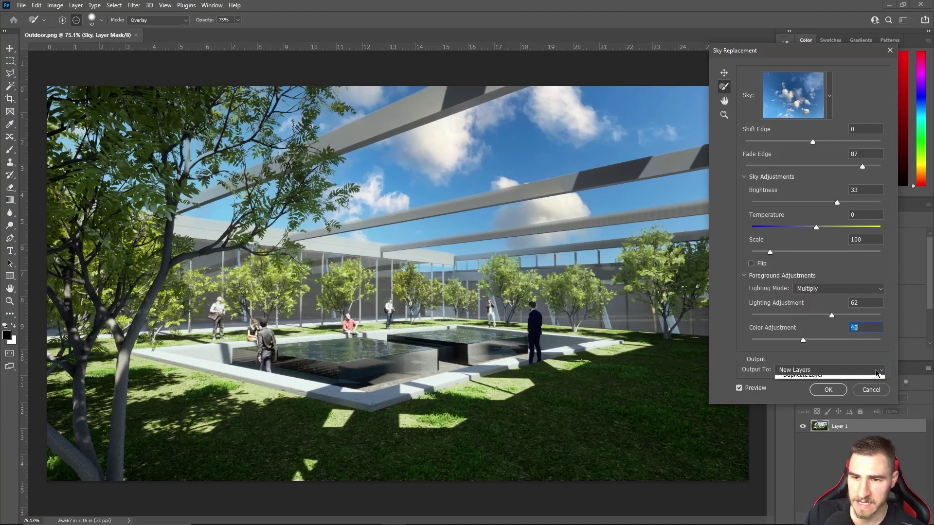
Keep the sky replacement output as New Layers and apply it to the render
click(827, 370)
click(826, 381)
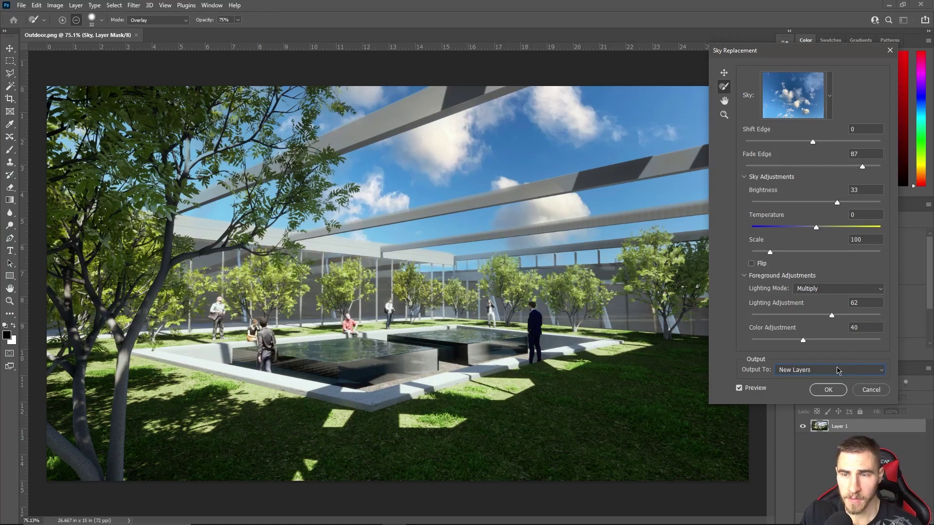
click(836, 393)
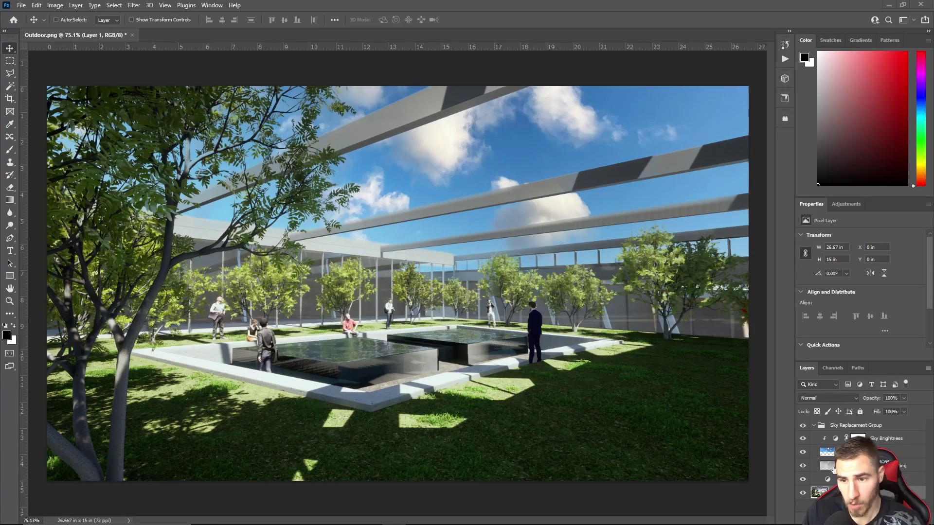
Compare the render with and without the new sky by toggling the Sky Replacement Group's visibility, leaving it shown
click(814, 426)
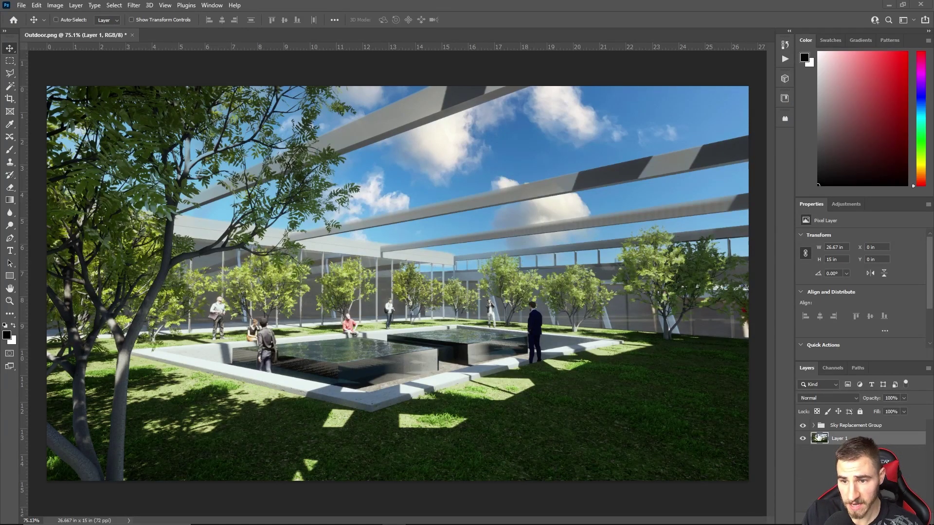
click(802, 425)
click(803, 425)
click(803, 426)
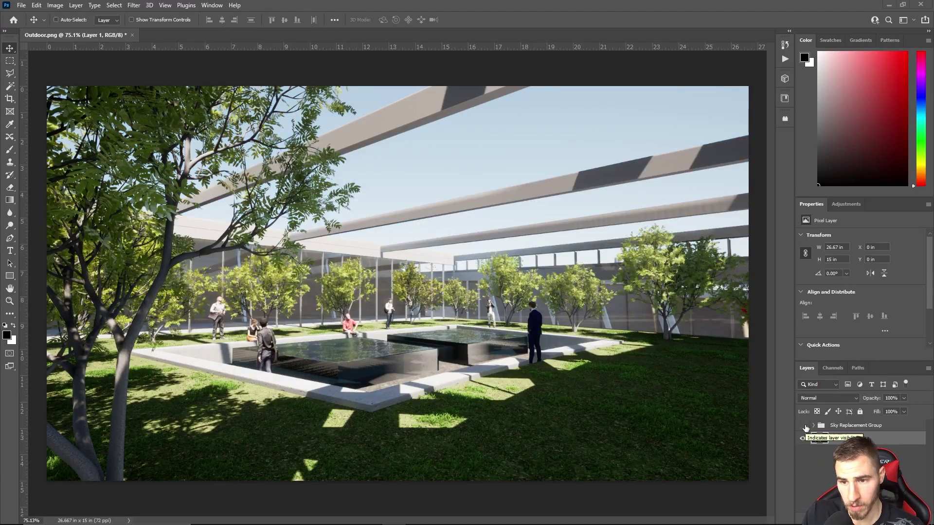
click(803, 425)
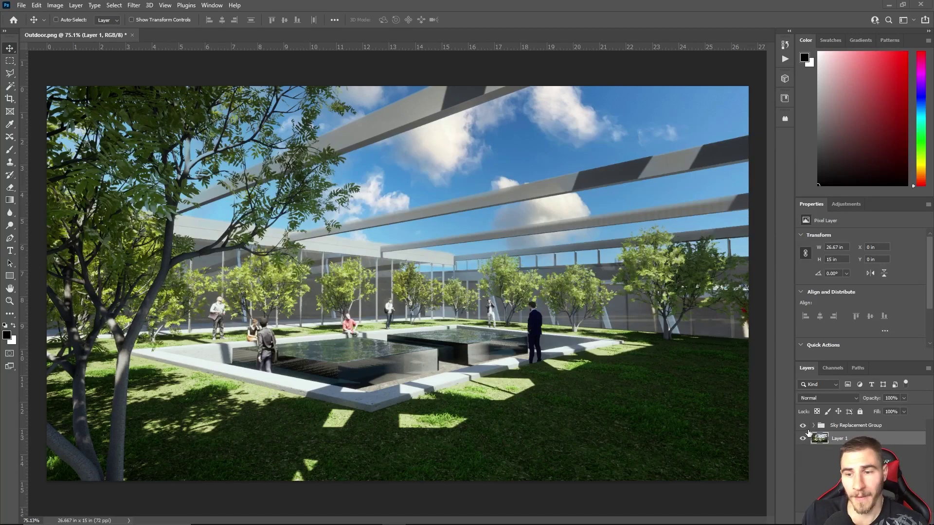
click(803, 426)
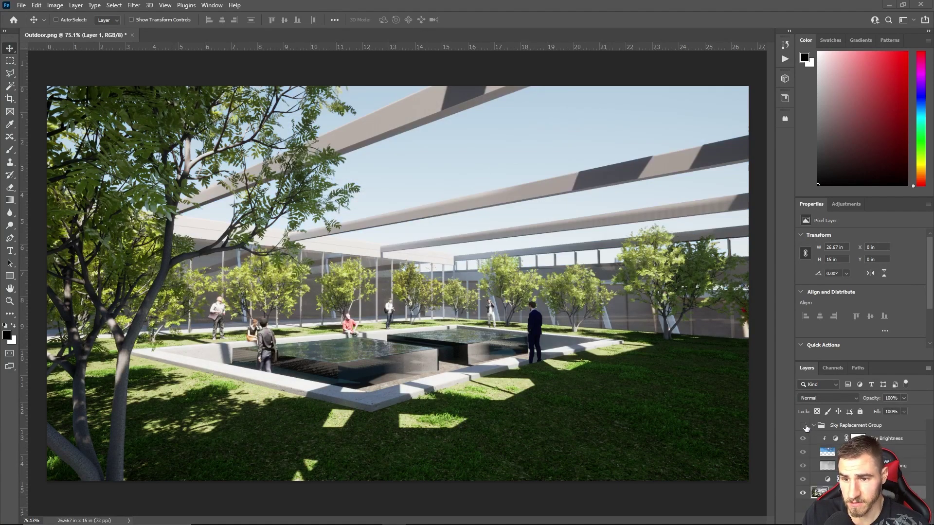
click(802, 425)
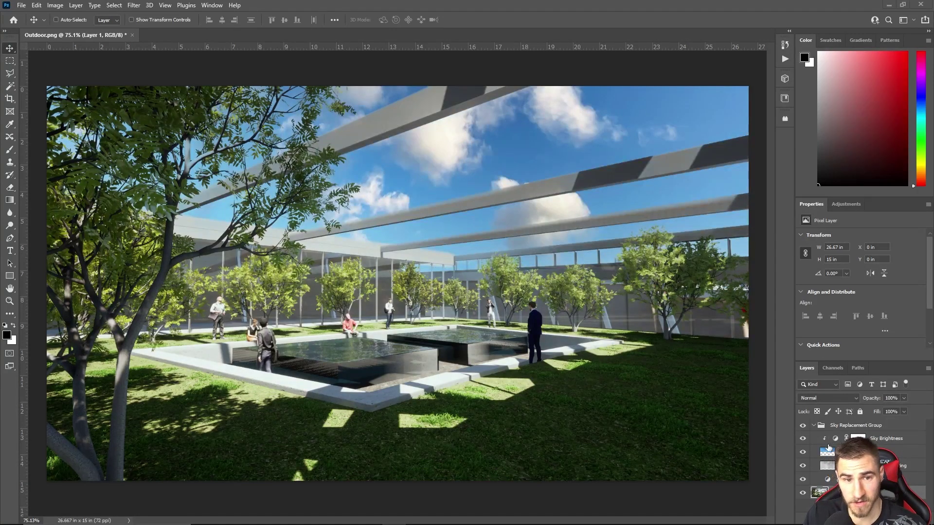